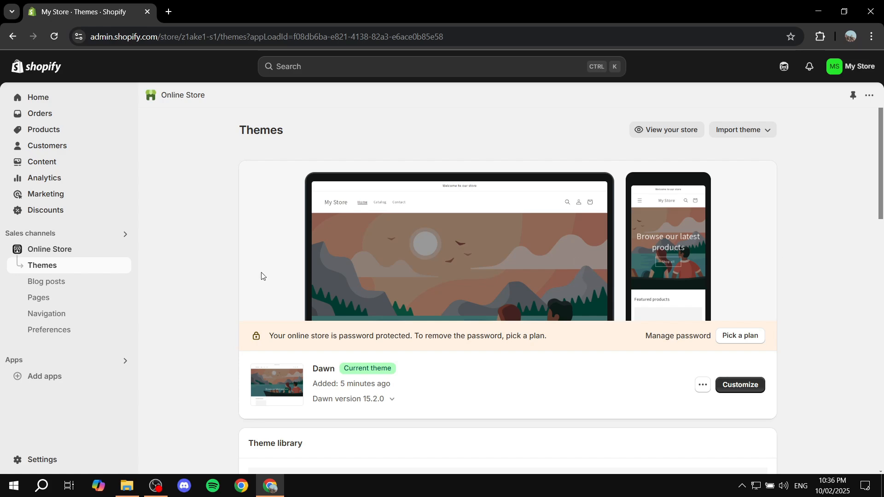
- View the live online store, check the Red product's page from the featured products, and close the storefront
{"action": "left_click", "coordinate": [122, 250]}
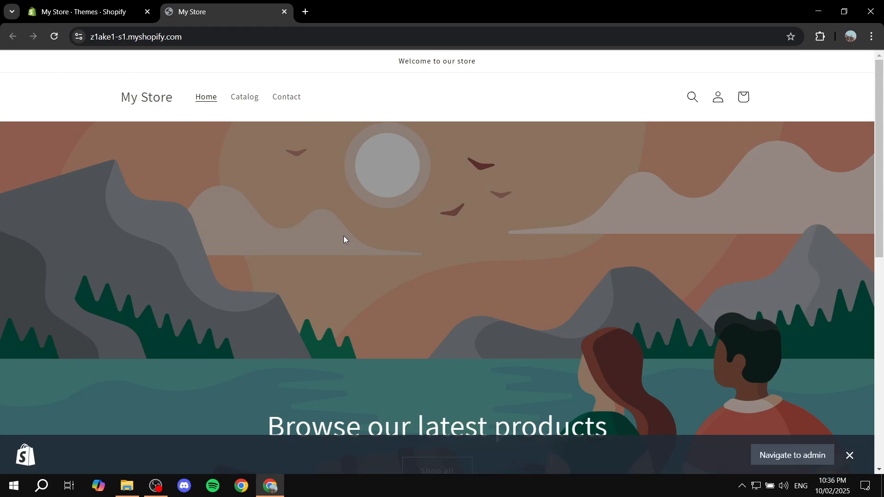
{"action": "scroll", "coordinate": [356, 249], "scroll_direction": "down", "scroll_amount": 6}
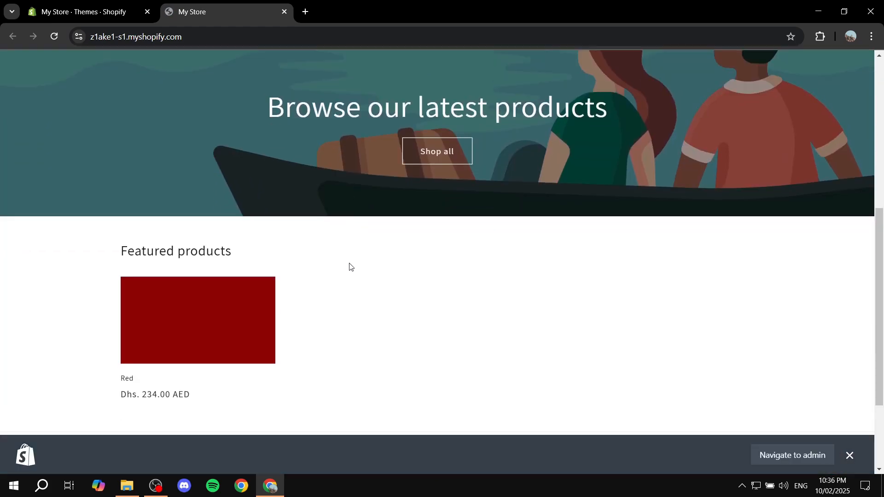
{"action": "scroll", "coordinate": [349, 266], "scroll_direction": "down", "scroll_amount": 2}
{"action": "left_click", "coordinate": [251, 258]}
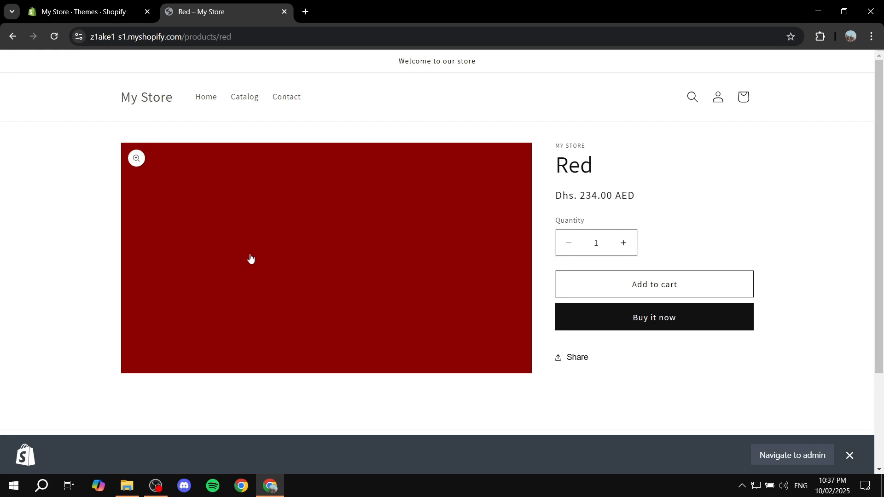
{"action": "left_click", "coordinate": [283, 12]}
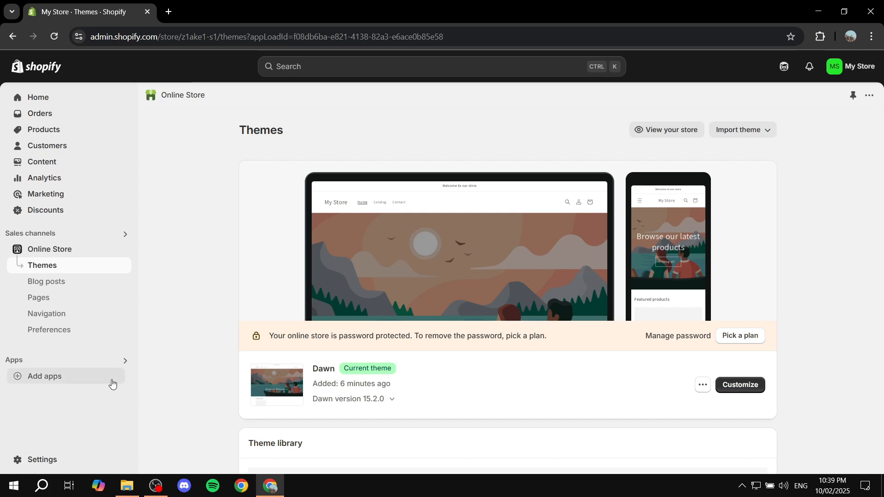
- Open the store's custom data settings with the metafield definitions
{"action": "left_click", "coordinate": [43, 459]}
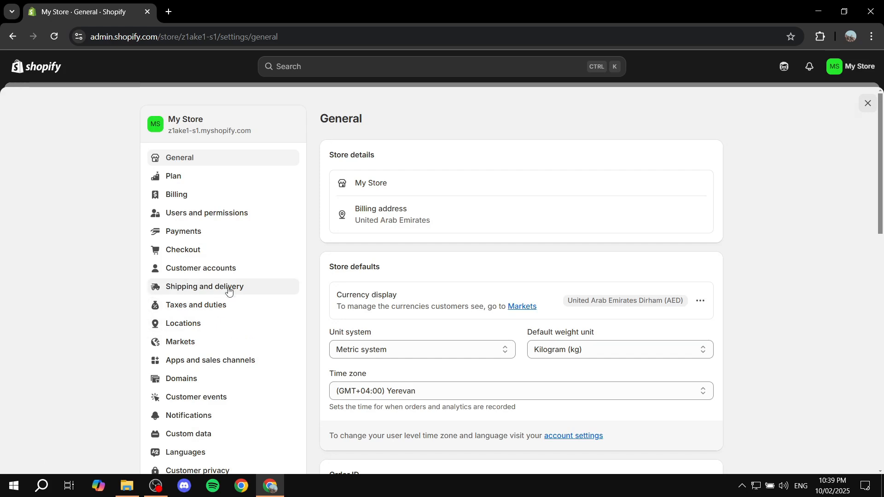
{"action": "scroll", "coordinate": [218, 288], "scroll_direction": "down", "scroll_amount": 3}
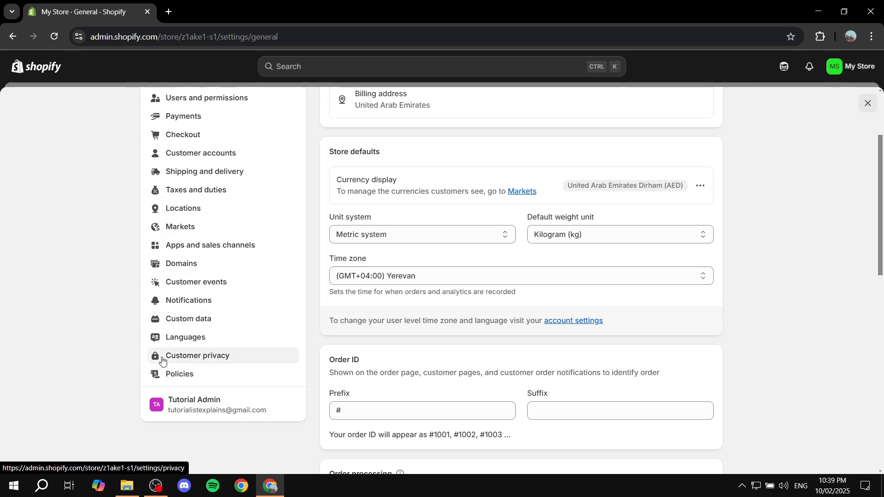
{"action": "left_click", "coordinate": [187, 322]}
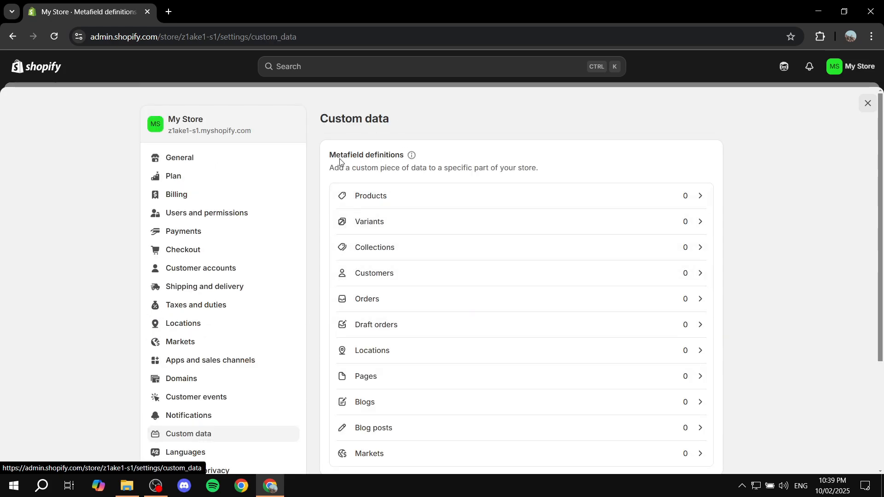
{"action": "left_click_drag", "start_coordinate": [329, 157], "coordinate": [406, 156]}
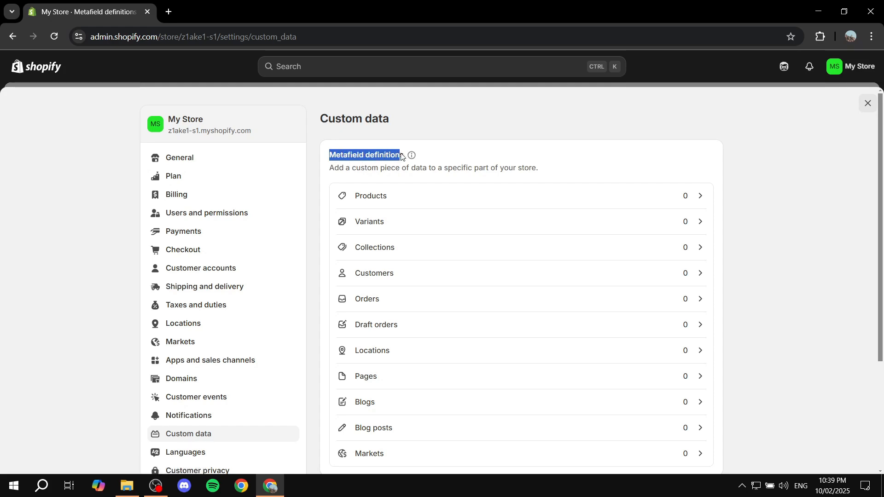
{"action": "left_click", "coordinate": [460, 133]}
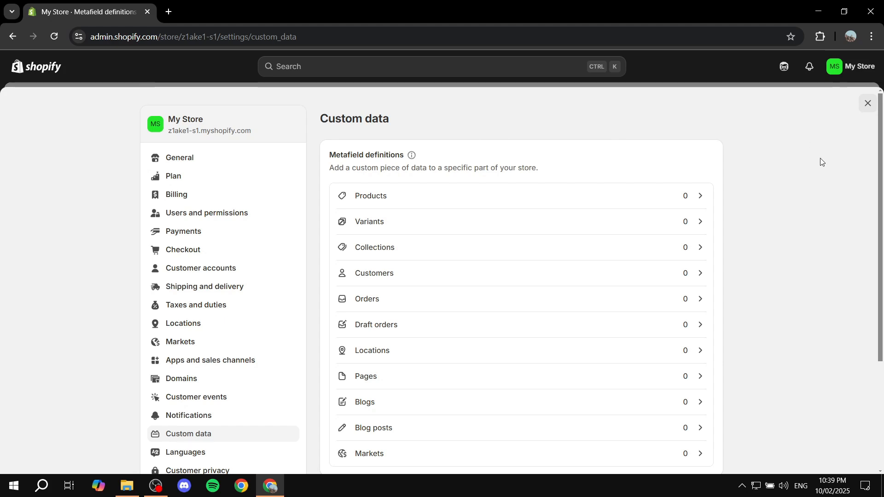
- Start a new metafield definition for products and name it Test metafield
{"action": "scroll", "coordinate": [827, 177], "scroll_direction": "down", "scroll_amount": 3}
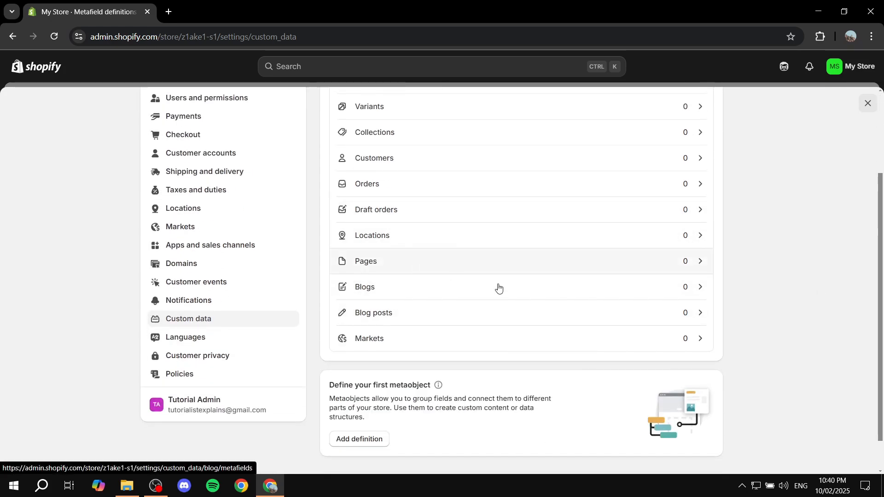
{"action": "scroll", "coordinate": [719, 285], "scroll_direction": "up", "scroll_amount": 1}
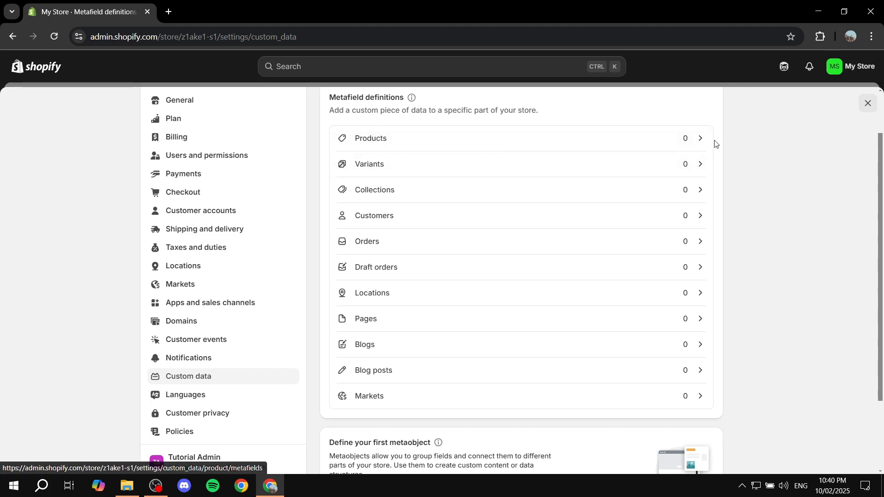
{"action": "left_click", "coordinate": [695, 143]}
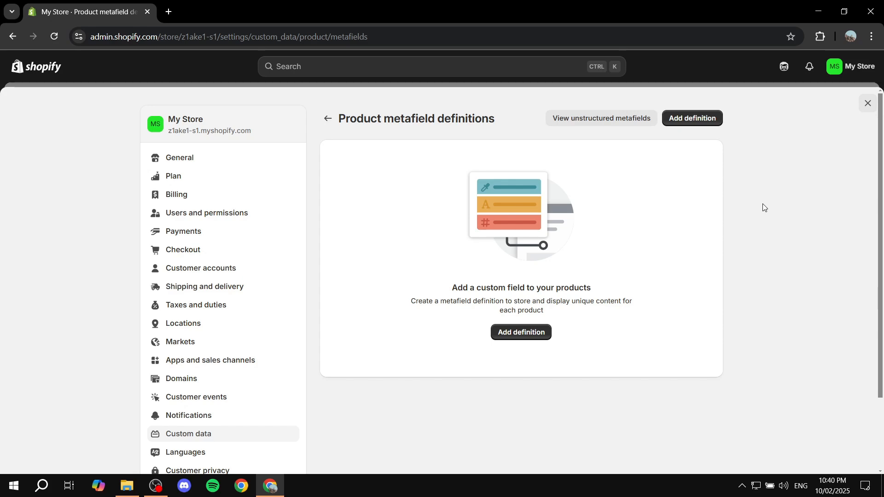
{"action": "left_click", "coordinate": [521, 332]}
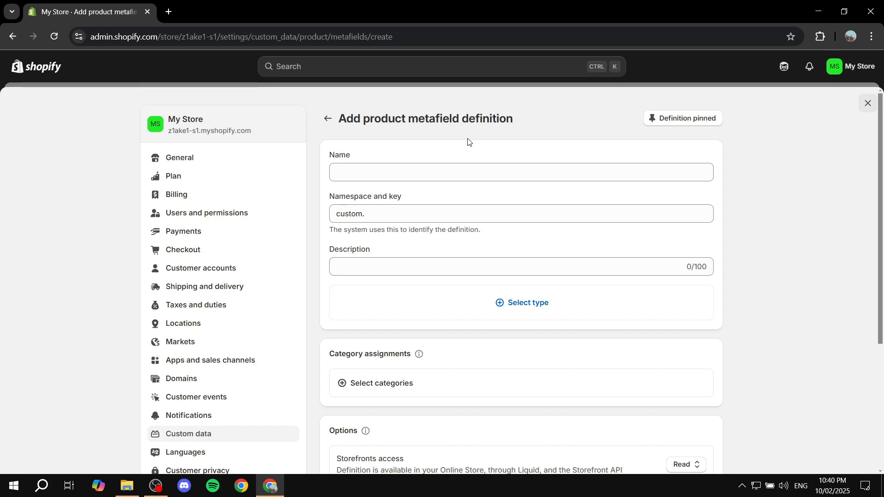
{"action": "left_click", "coordinate": [423, 172]}
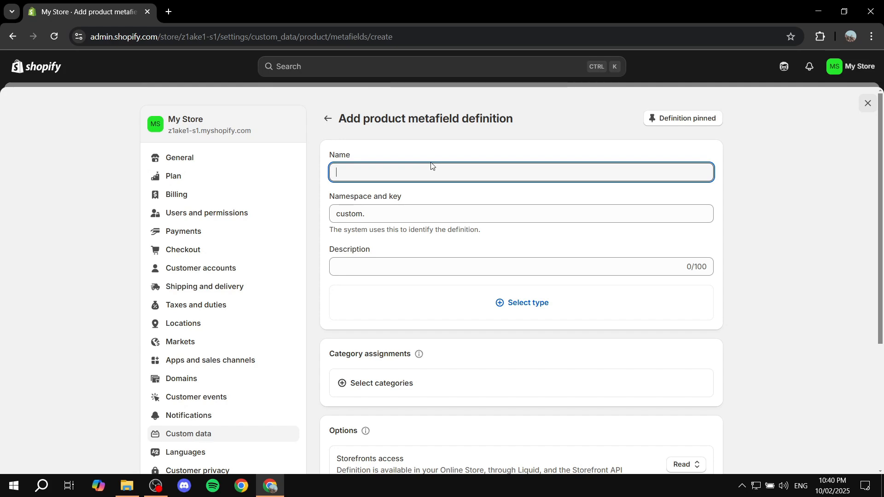
{"action": "type", "text": "Test m"}
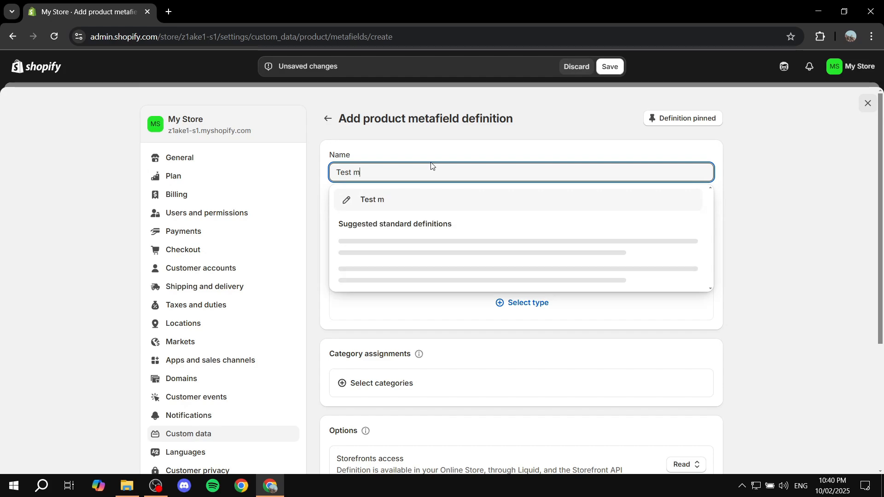
{"action": "type", "text": "et"}
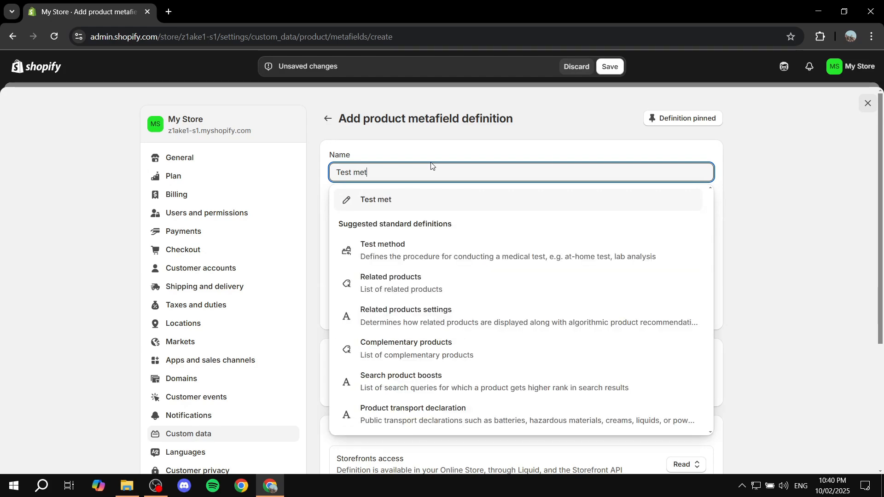
{"action": "type", "text": "afield"}
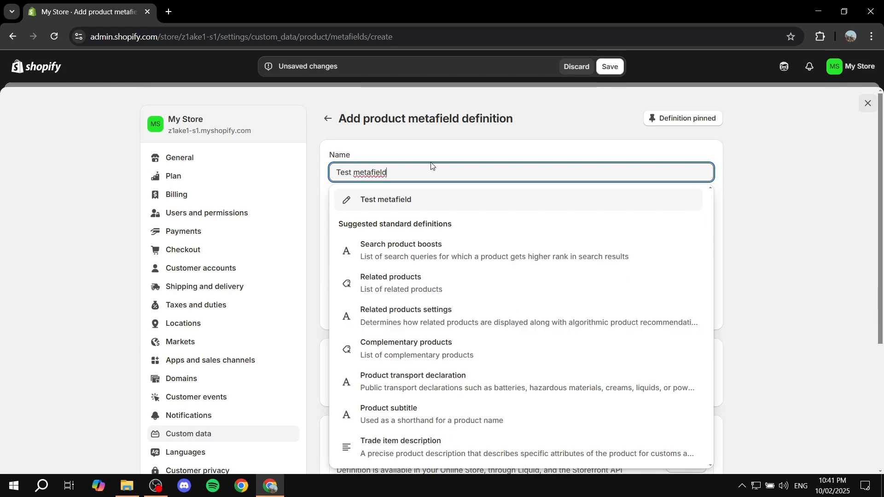
{"action": "key", "text": "Return"}
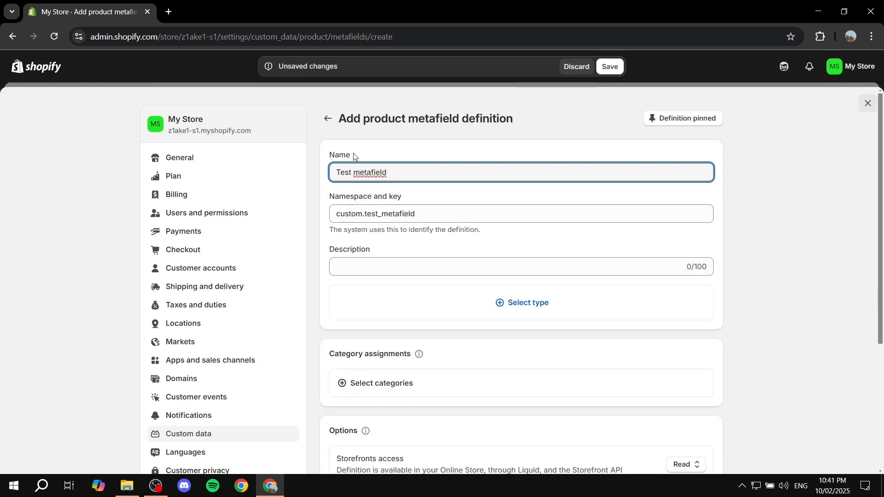
{"action": "left_click_drag", "start_coordinate": [328, 155], "coordinate": [316, 178]}
{"action": "left_click", "coordinate": [317, 178]}
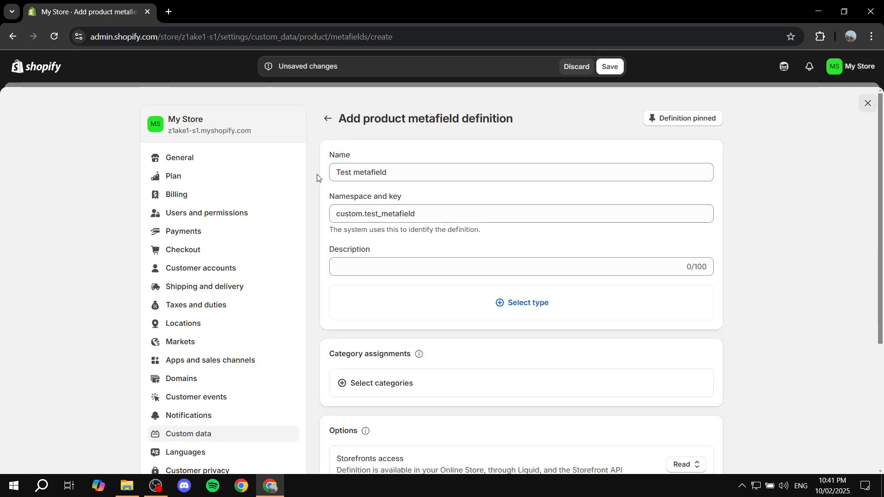
{"action": "left_click_drag", "start_coordinate": [398, 173], "coordinate": [316, 173]}
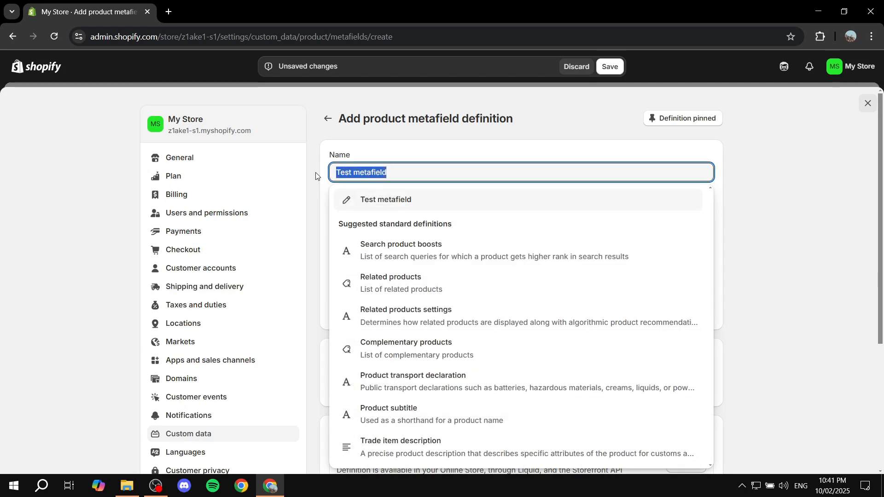
{"action": "left_click", "coordinate": [316, 176]}
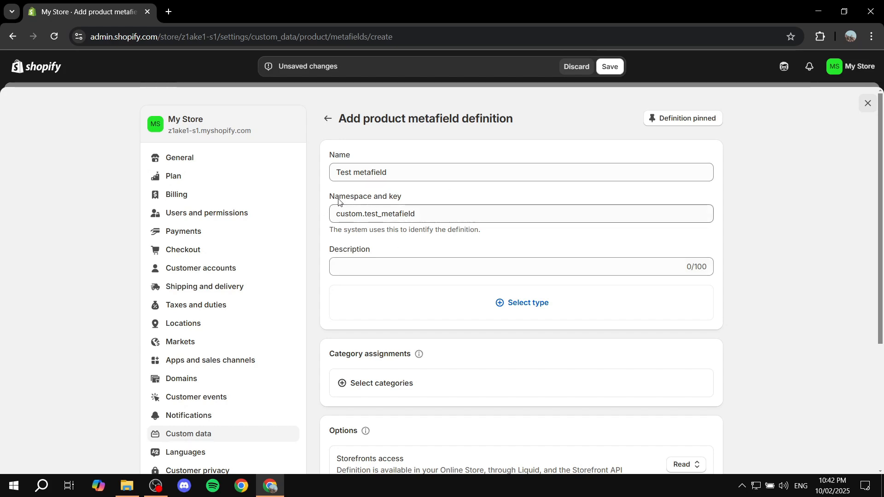
{"action": "left_click_drag", "start_coordinate": [338, 201], "coordinate": [424, 193]}
{"action": "left_click", "coordinate": [425, 194]}
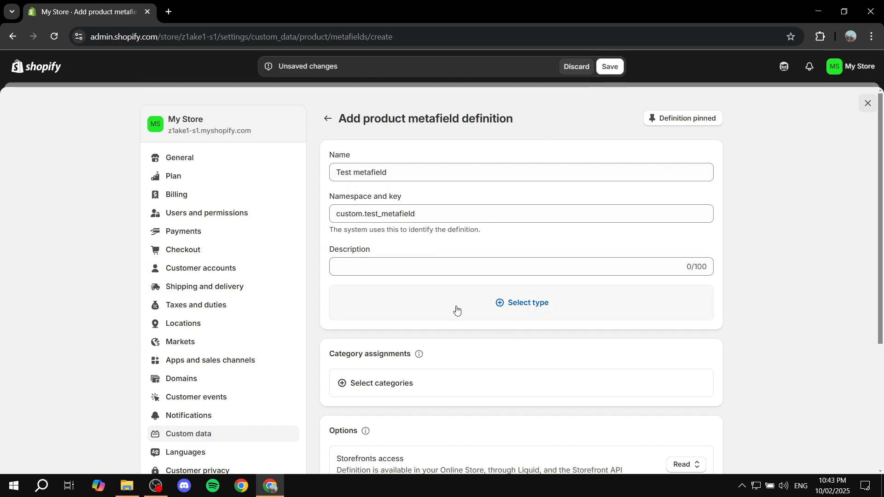
- Set the metafield definition's content type to Rich text
{"action": "left_click", "coordinate": [530, 303]}
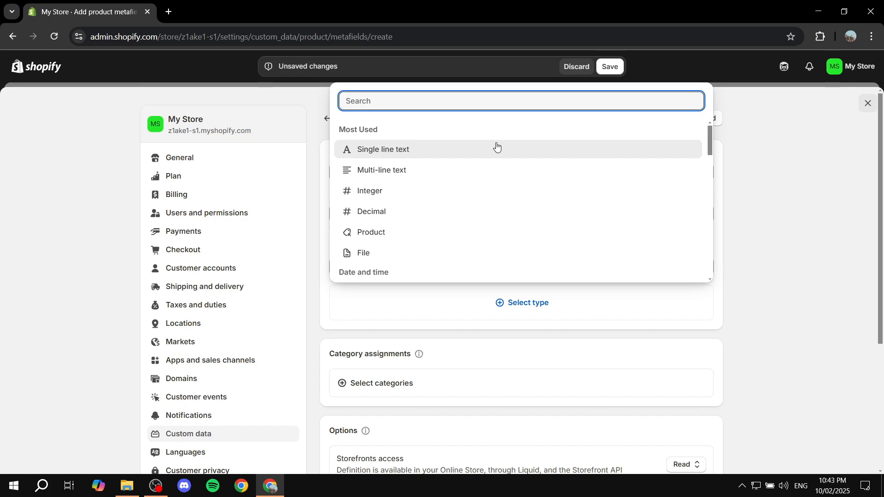
{"action": "scroll", "coordinate": [474, 166], "scroll_direction": "down", "scroll_amount": 1}
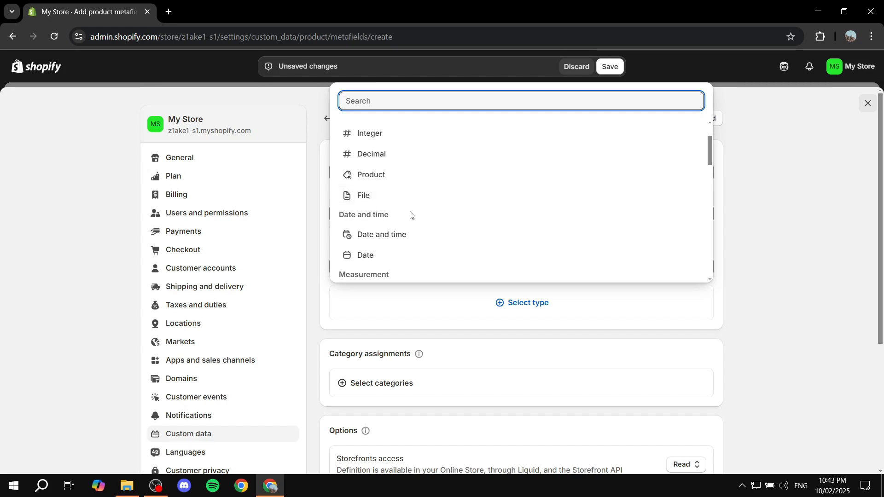
{"action": "scroll", "coordinate": [410, 213], "scroll_direction": "down", "scroll_amount": 3}
{"action": "scroll", "coordinate": [416, 196], "scroll_direction": "down", "scroll_amount": 3}
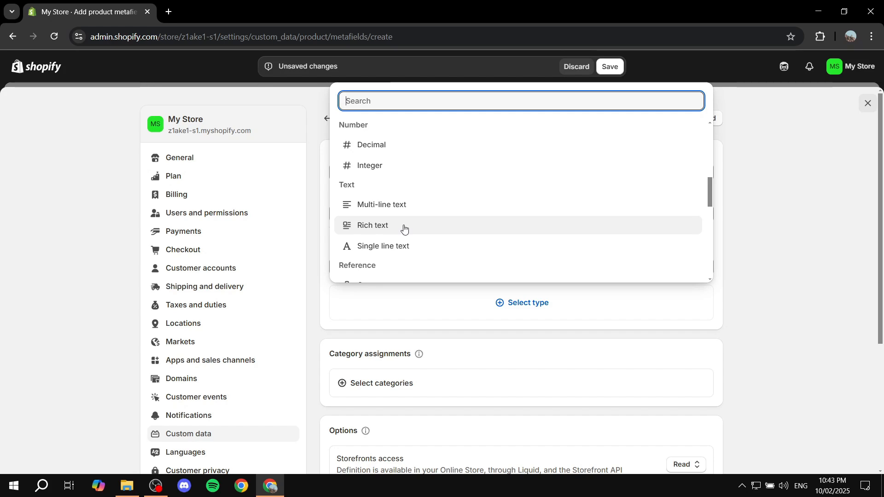
{"action": "scroll", "coordinate": [420, 247], "scroll_direction": "up", "scroll_amount": 5}
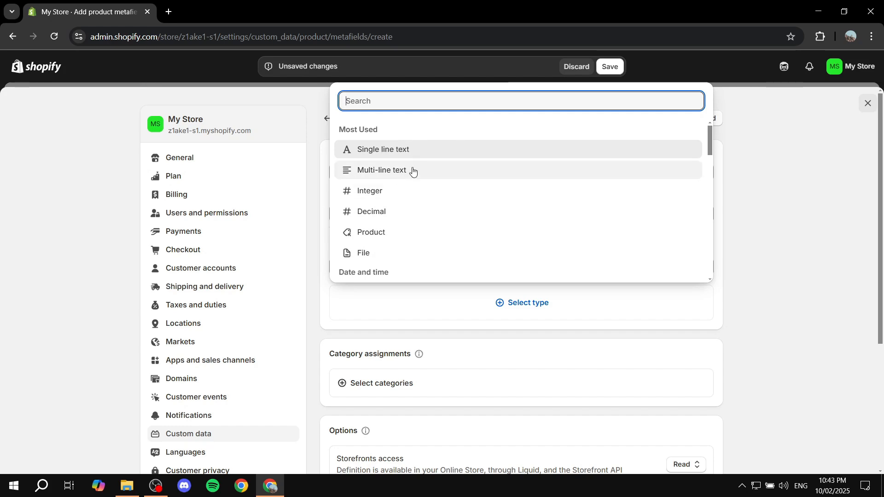
{"action": "scroll", "coordinate": [426, 207], "scroll_direction": "down", "scroll_amount": 1}
{"action": "scroll", "coordinate": [422, 209], "scroll_direction": "down", "scroll_amount": 5}
{"action": "scroll", "coordinate": [428, 195], "scroll_direction": "down", "scroll_amount": 6}
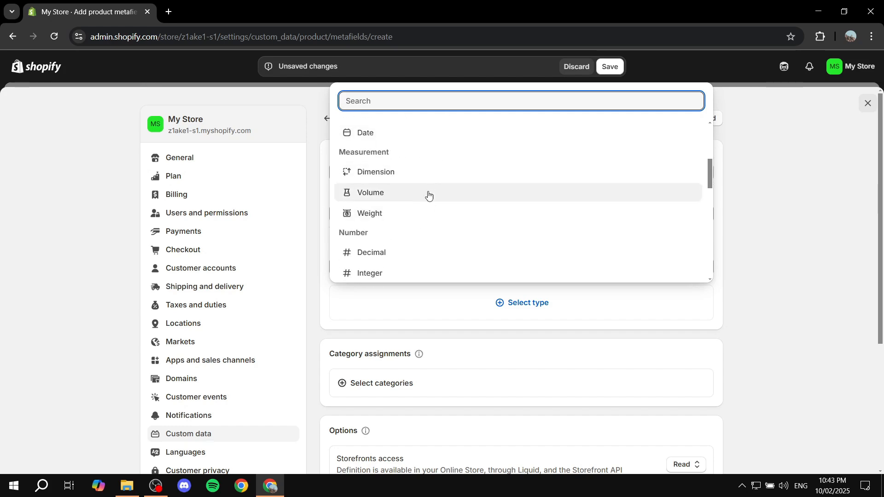
{"action": "left_click", "coordinate": [382, 168]}
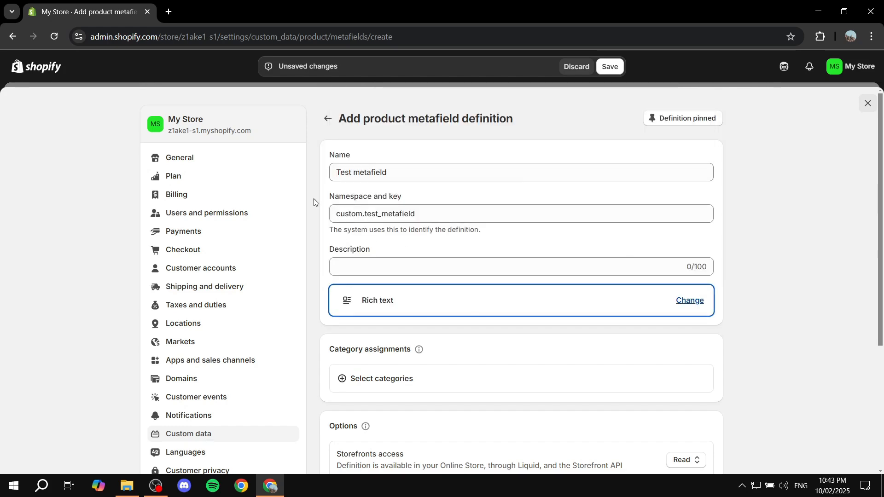
- Save the product metafield definition and close the store settings
{"action": "scroll", "coordinate": [790, 233], "scroll_direction": "down", "scroll_amount": 4}
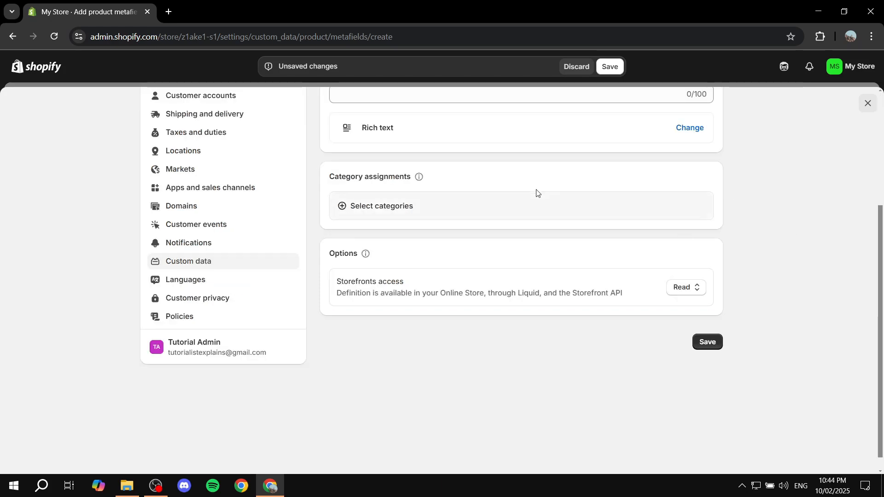
{"action": "scroll", "coordinate": [525, 219], "scroll_direction": "up", "scroll_amount": 4}
{"action": "scroll", "coordinate": [706, 286], "scroll_direction": "down", "scroll_amount": 3}
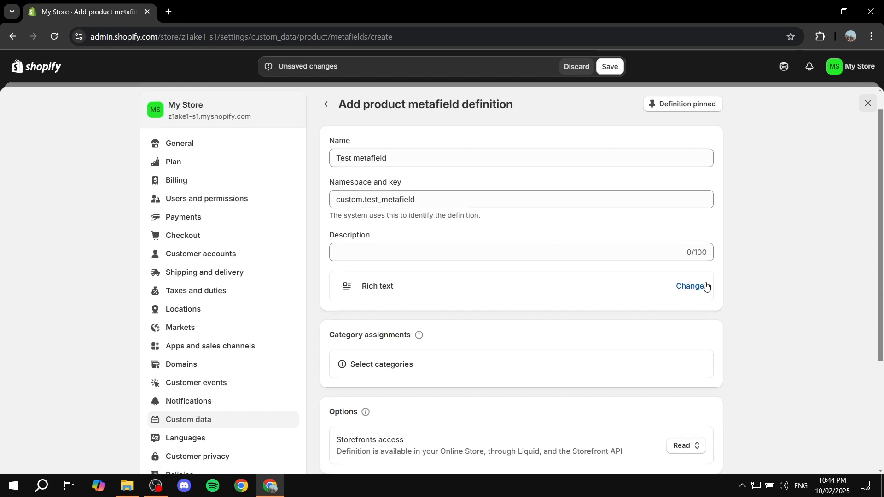
{"action": "left_click", "coordinate": [696, 400]}
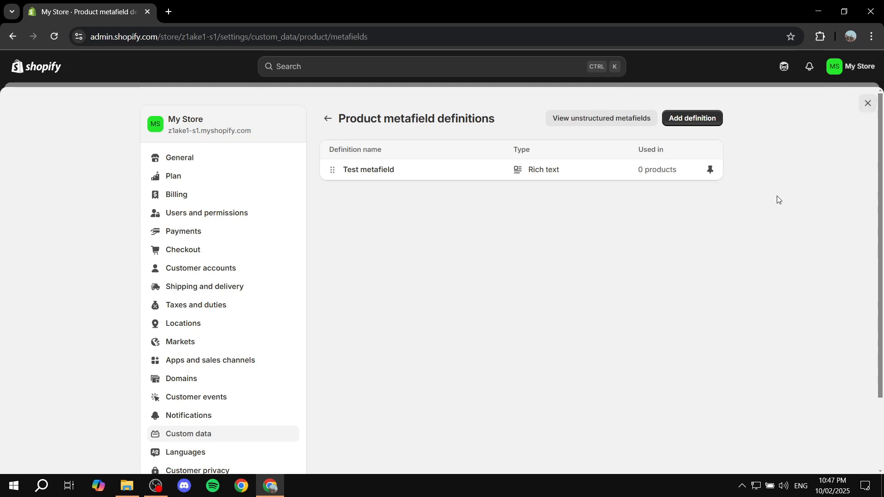
{"action": "left_click", "coordinate": [868, 103]}
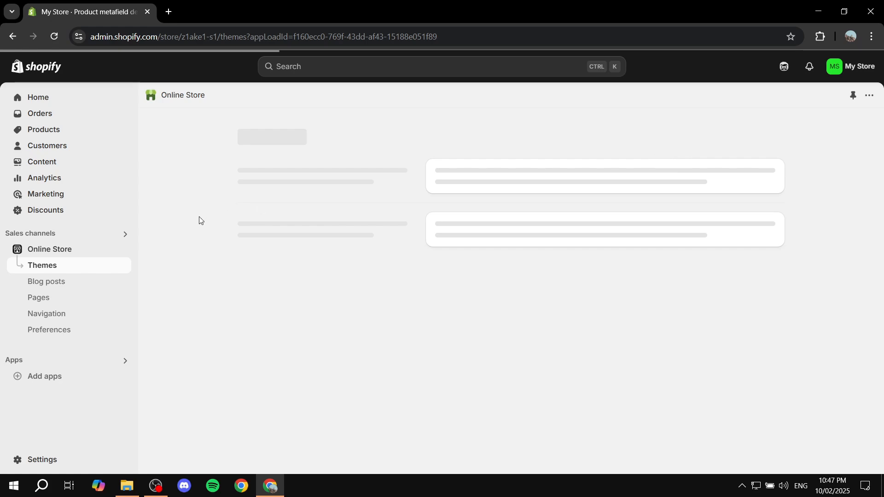
- View the live online store again and examine the Red product's page for the new metafield
{"action": "left_click", "coordinate": [121, 250]}
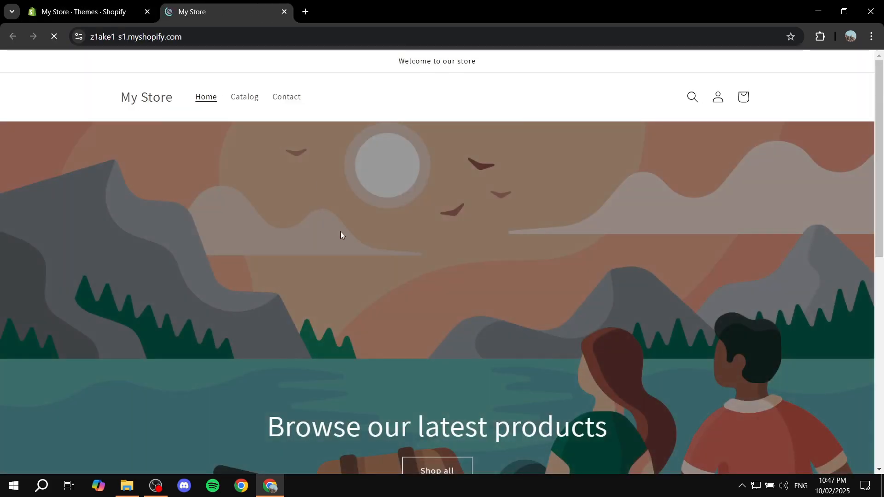
{"action": "scroll", "coordinate": [343, 240], "scroll_direction": "down", "scroll_amount": 5}
{"action": "left_click", "coordinate": [235, 353]}
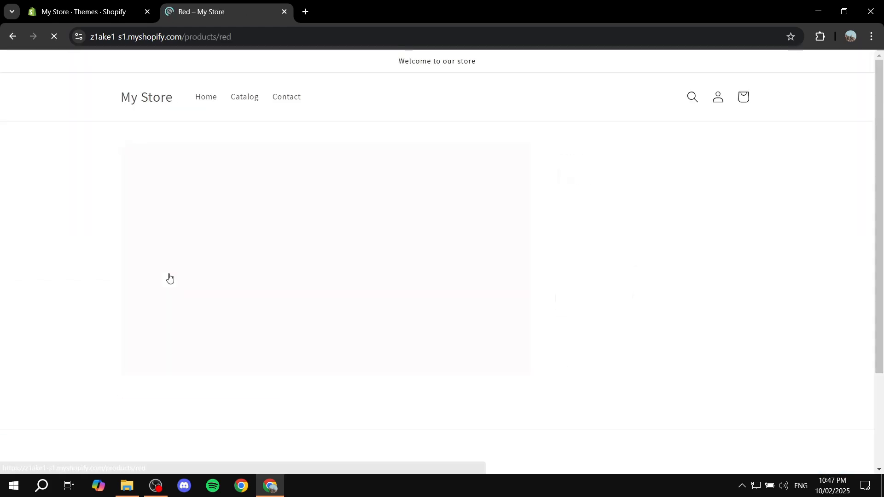
{"action": "scroll", "coordinate": [555, 344], "scroll_direction": "down", "scroll_amount": 3}
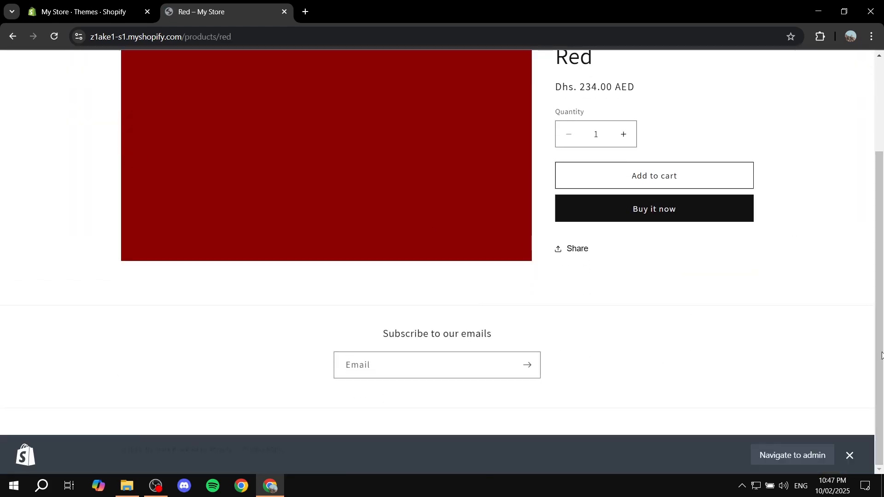
- Dismiss the storefront's admin bar, examine the Red product page's details, and close the storefront page
{"action": "left_click", "coordinate": [849, 456]}
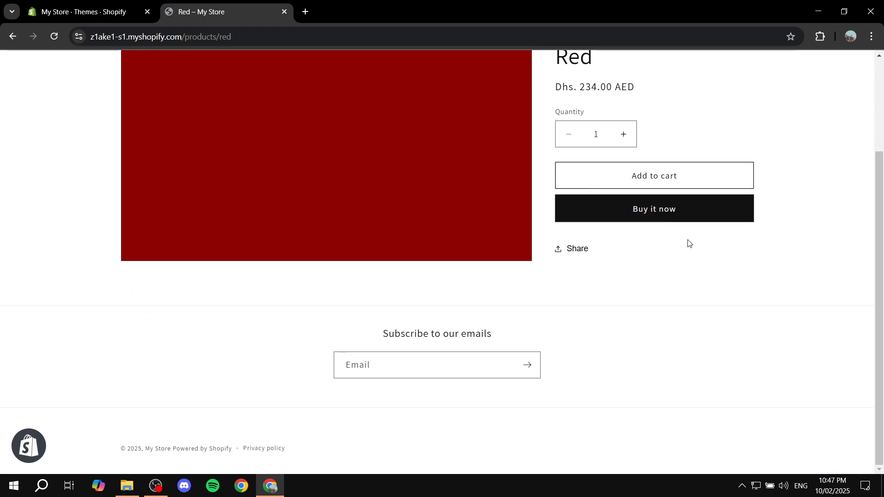
{"action": "scroll", "coordinate": [636, 262], "scroll_direction": "up", "scroll_amount": 3}
{"action": "double_click", "coordinate": [599, 179]}
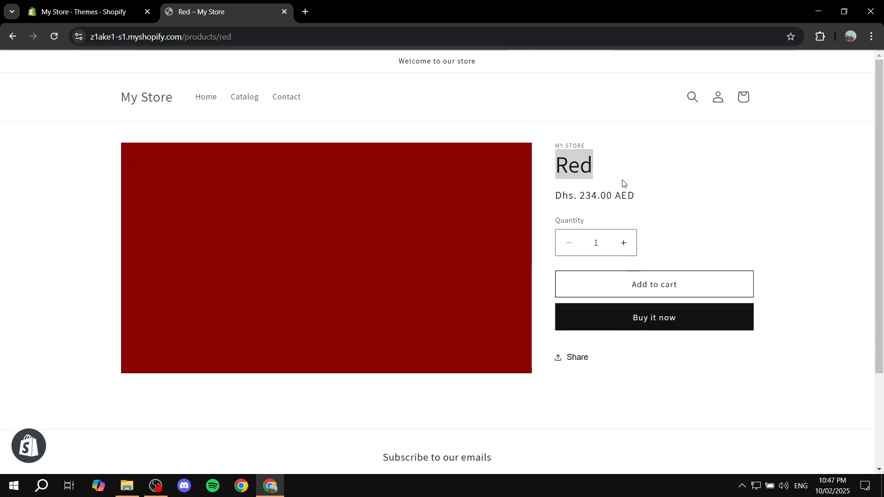
{"action": "left_click", "coordinate": [662, 176]}
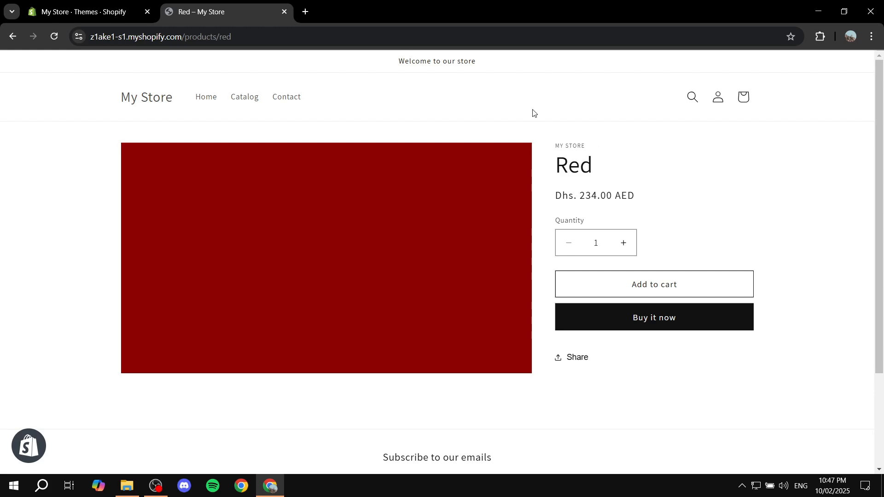
{"action": "left_click", "coordinate": [284, 12]}
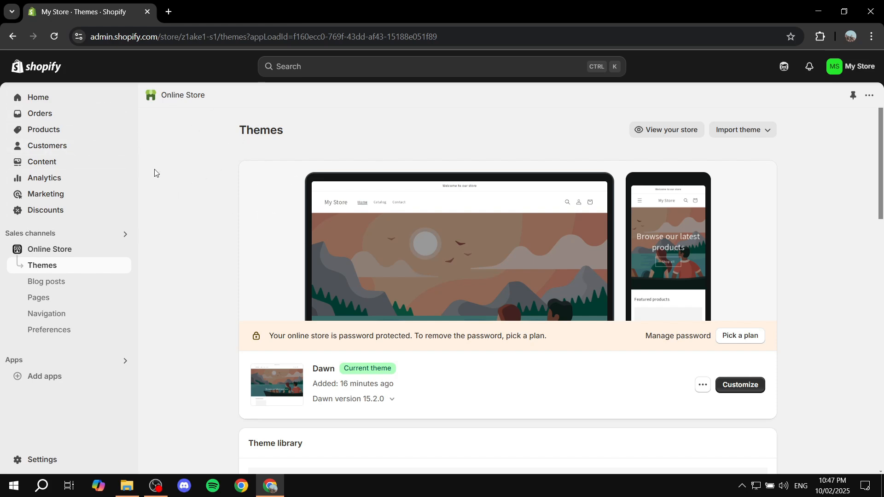
- Open the Red product in the store admin and locate the Test metafield in its Metafields section
{"action": "left_click", "coordinate": [50, 134]}
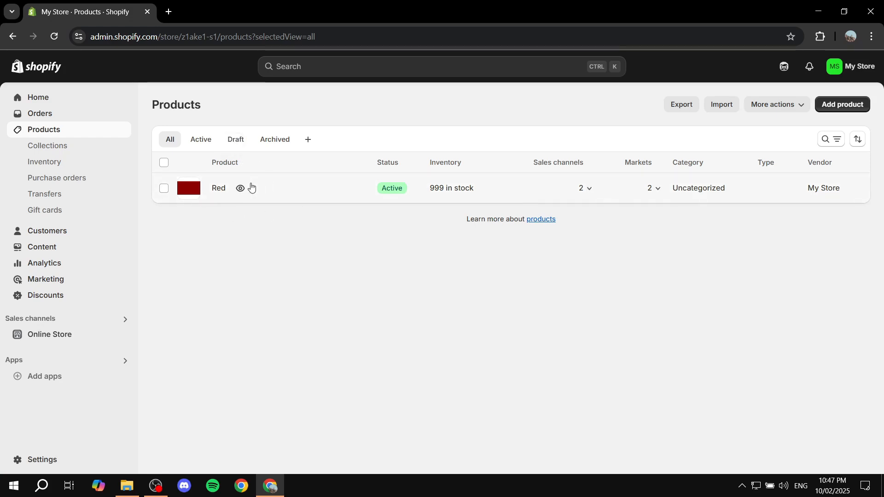
{"action": "left_click", "coordinate": [219, 188]}
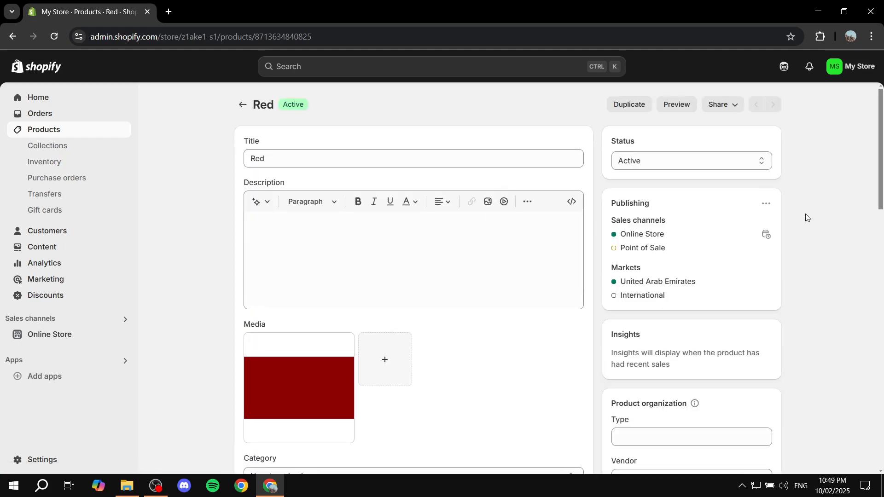
{"action": "scroll", "coordinate": [808, 203], "scroll_direction": "down", "scroll_amount": 8}
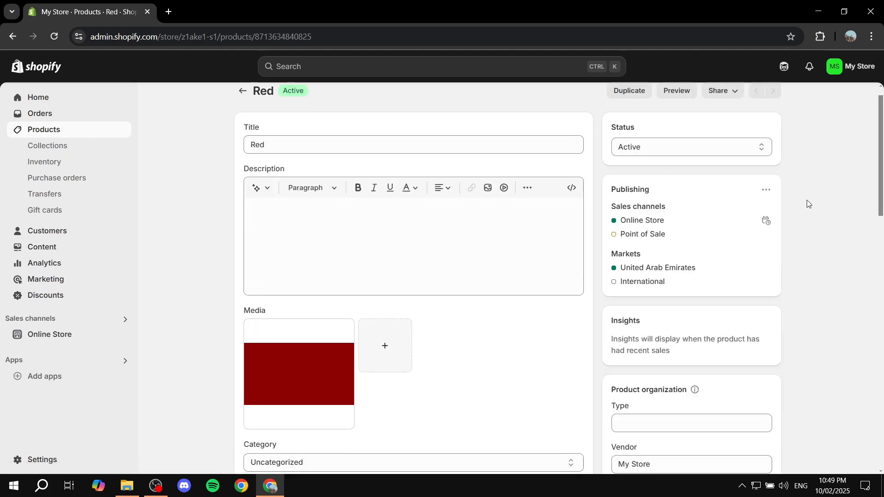
{"action": "scroll", "coordinate": [806, 201], "scroll_direction": "down", "scroll_amount": 6}
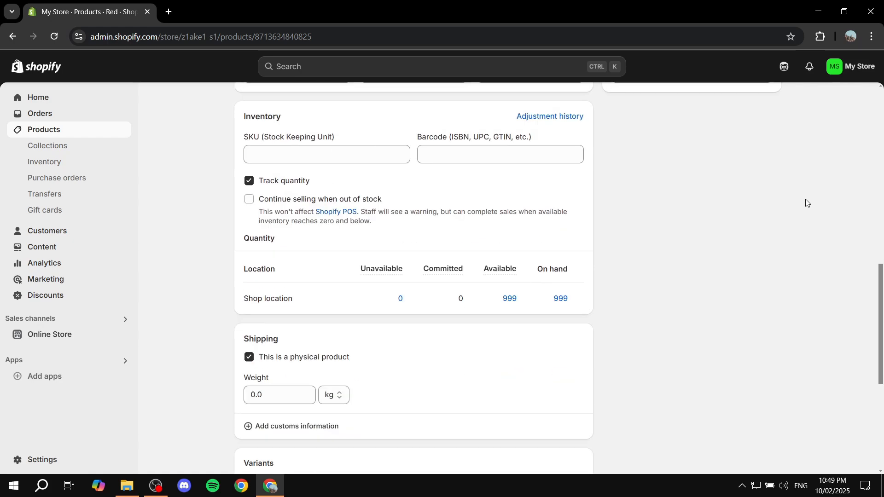
{"action": "scroll", "coordinate": [800, 207], "scroll_direction": "down", "scroll_amount": 2}
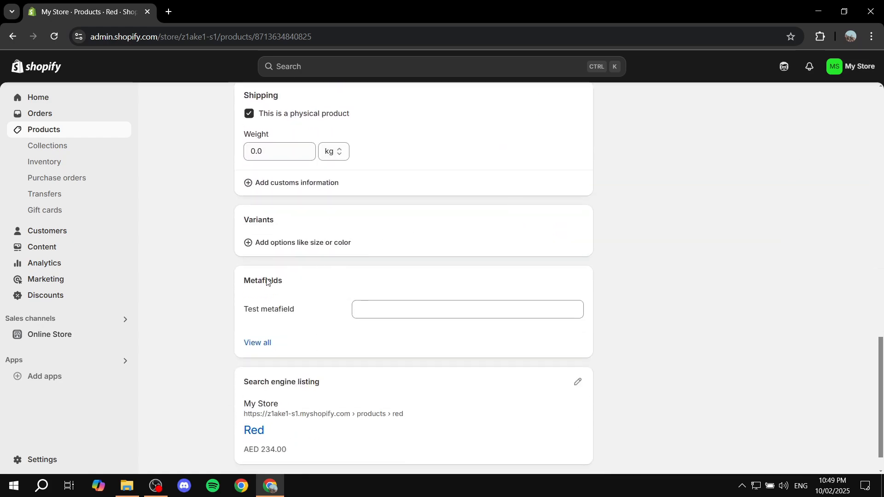
{"action": "left_click_drag", "start_coordinate": [251, 281], "coordinate": [291, 284]}
{"action": "left_click", "coordinate": [291, 285]}
{"action": "left_click_drag", "start_coordinate": [244, 310], "coordinate": [297, 311]}
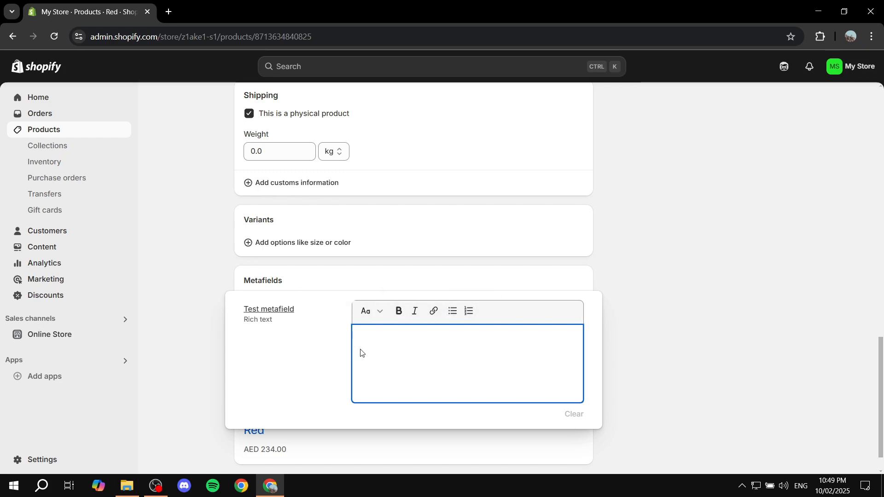
- Enter "This is for Red" as the Red product's Test metafield value and save the product
{"action": "type", "text": "This is for R"}
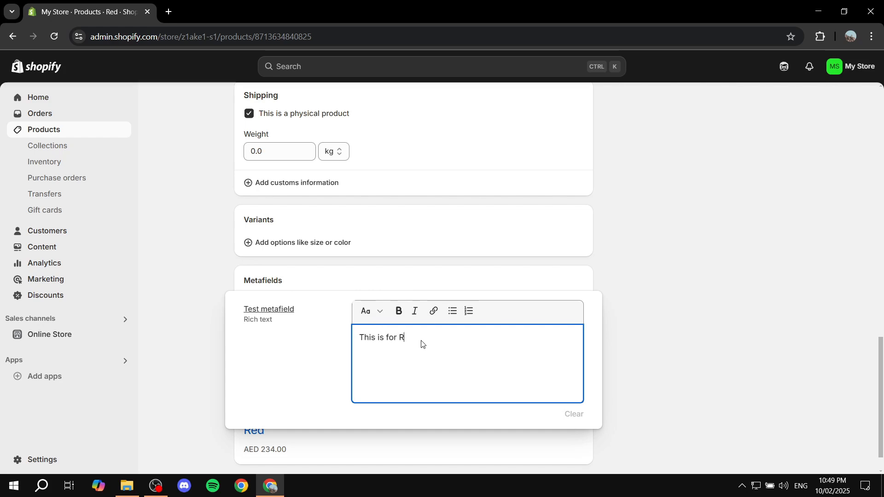
{"action": "type", "text": "ed"}
{"action": "left_click", "coordinate": [633, 302]}
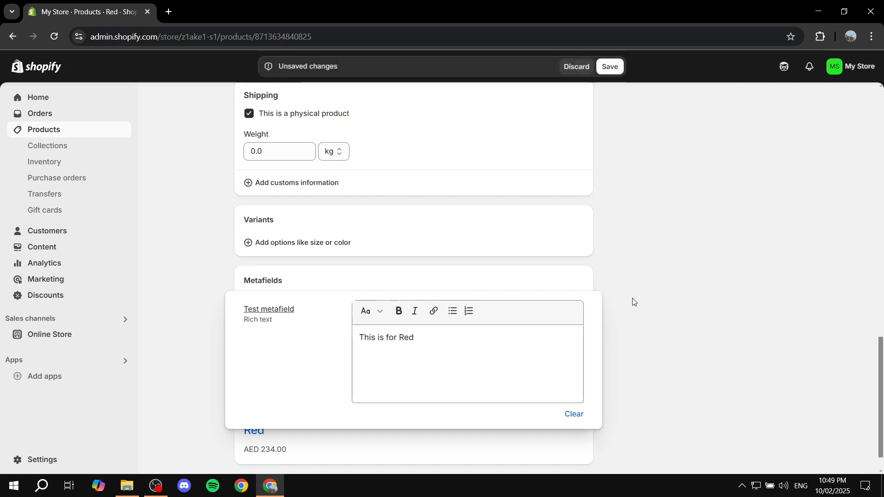
{"action": "left_click", "coordinate": [610, 67]}
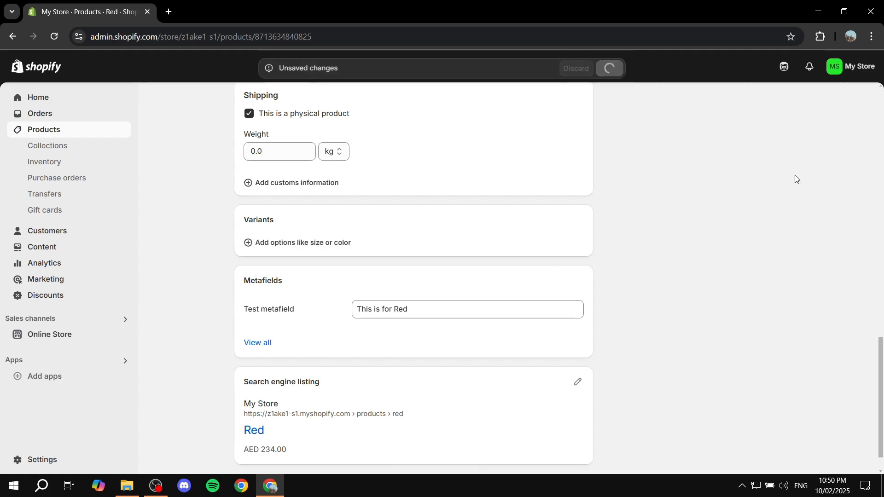
- Start a new product titled Tutorial and upload Tutorial.png as its media
{"action": "scroll", "coordinate": [397, 195], "scroll_direction": "up", "scroll_amount": 12}
{"action": "scroll", "coordinate": [279, 150], "scroll_direction": "up", "scroll_amount": 5}
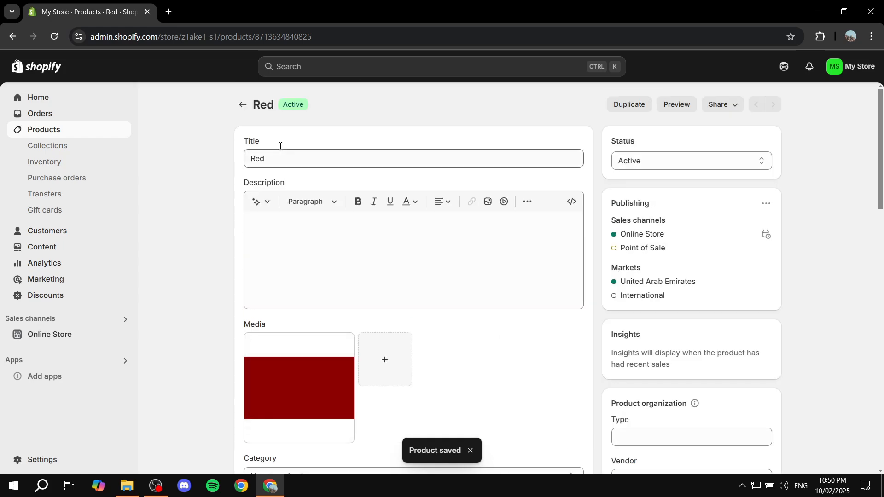
{"action": "left_click", "coordinate": [243, 106]}
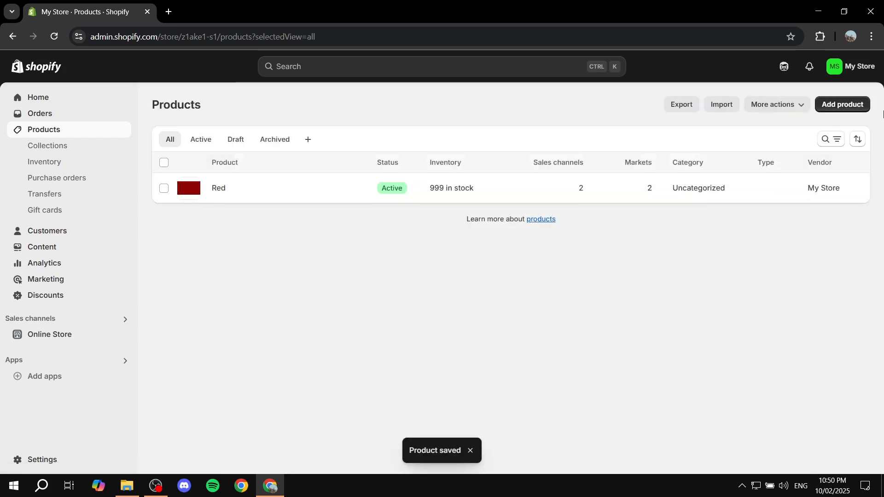
{"action": "left_click", "coordinate": [843, 104]}
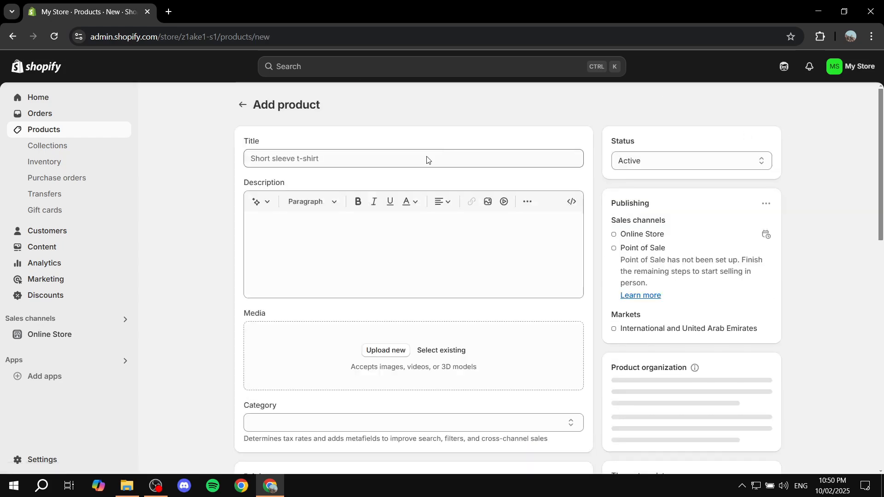
{"action": "left_click", "coordinate": [415, 159]}
{"action": "type", "text": "Tutorial"}
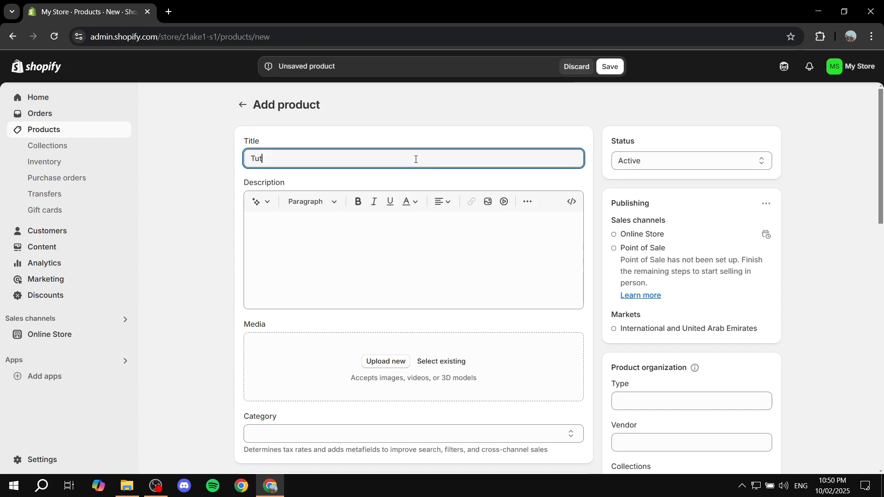
{"action": "left_click", "coordinate": [371, 362]}
{"action": "scroll", "coordinate": [283, 143], "scroll_direction": "down", "scroll_amount": 3}
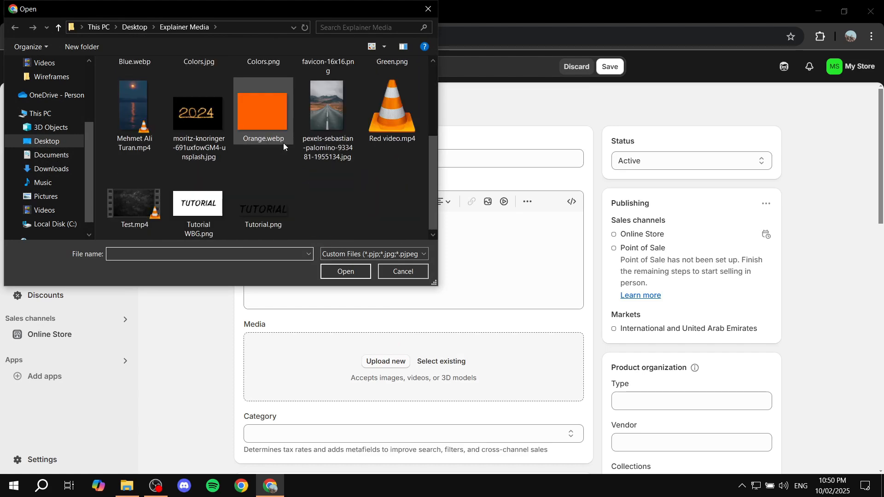
{"action": "double_click", "coordinate": [269, 206]}
- Set the Tutorial product's price to AED 124 and its shop location quantity to 32432
{"action": "scroll", "coordinate": [454, 234], "scroll_direction": "down", "scroll_amount": 2}
{"action": "scroll", "coordinate": [455, 234], "scroll_direction": "down", "scroll_amount": 4}
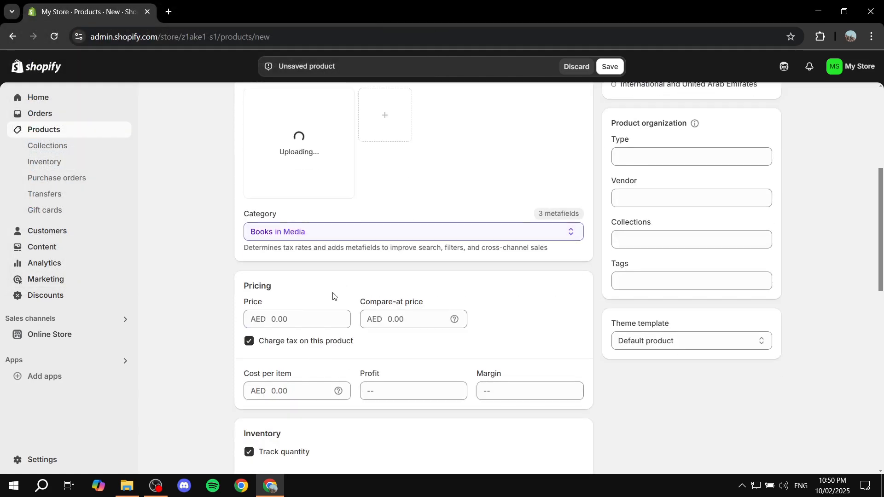
{"action": "left_click", "coordinate": [302, 272]}
{"action": "type", "text": "qr"}
{"action": "key", "text": "BackSpace"}
{"action": "key", "text": "BackSpace"}
{"action": "type", "text": "134"}
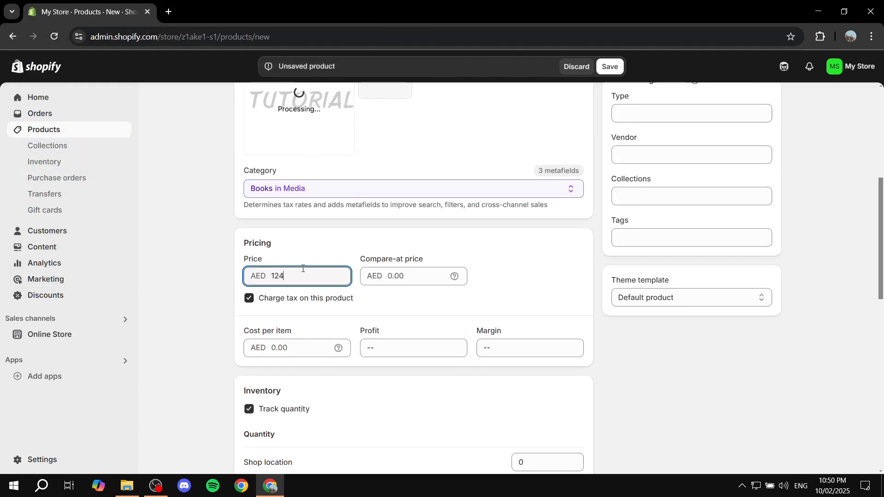
{"action": "scroll", "coordinate": [375, 315], "scroll_direction": "down", "scroll_amount": 5}
{"action": "left_click", "coordinate": [547, 232]}
{"action": "type", "text": "32432"}
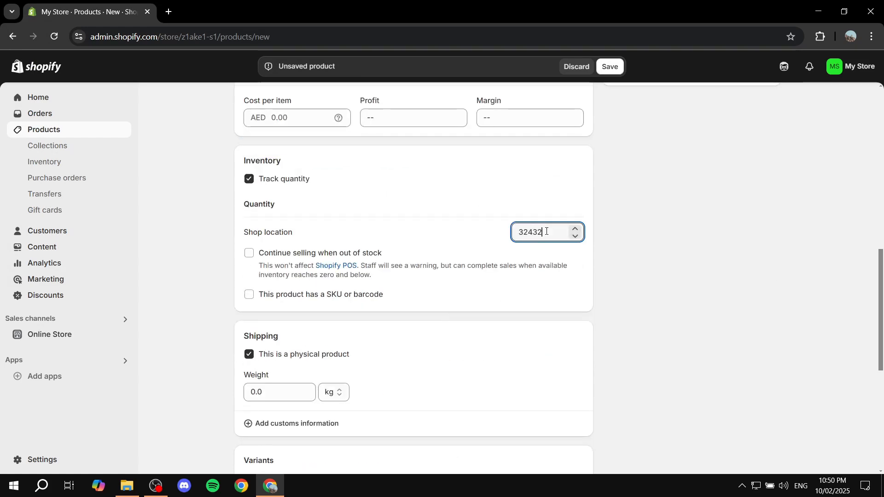
- Enter "This is for Tutorial" as the new product's Test metafield value
{"action": "scroll", "coordinate": [559, 292], "scroll_direction": "down", "scroll_amount": 4}
{"action": "scroll", "coordinate": [333, 324], "scroll_direction": "down", "scroll_amount": 2}
{"action": "scroll", "coordinate": [331, 324], "scroll_direction": "down", "scroll_amount": 1}
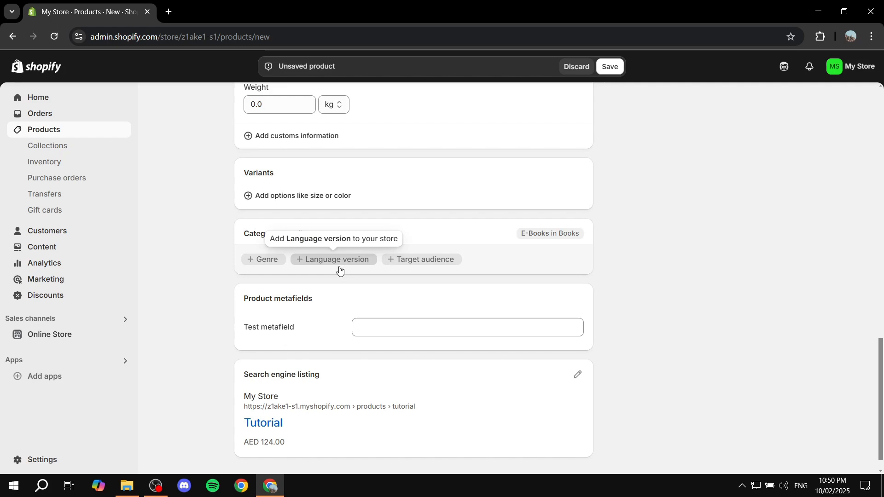
{"action": "left_click", "coordinate": [385, 326]}
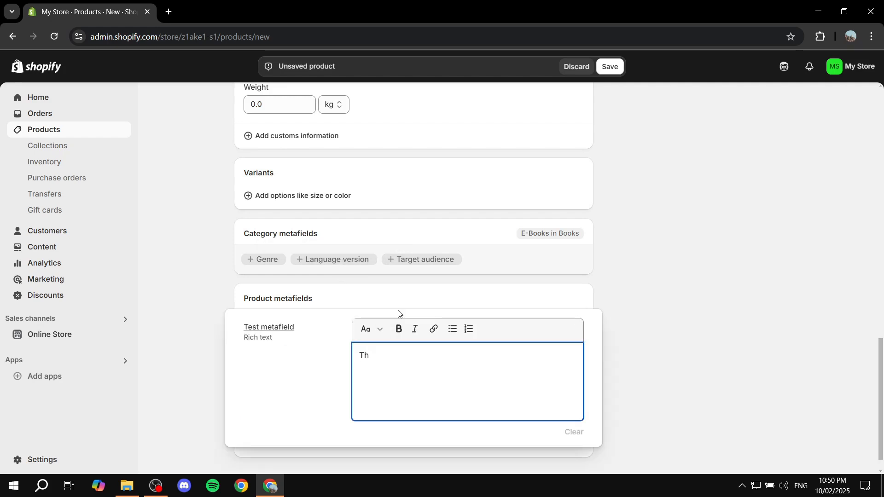
{"action": "type", "text": "This is for Tutorial"}
{"action": "left_click", "coordinate": [790, 237]}
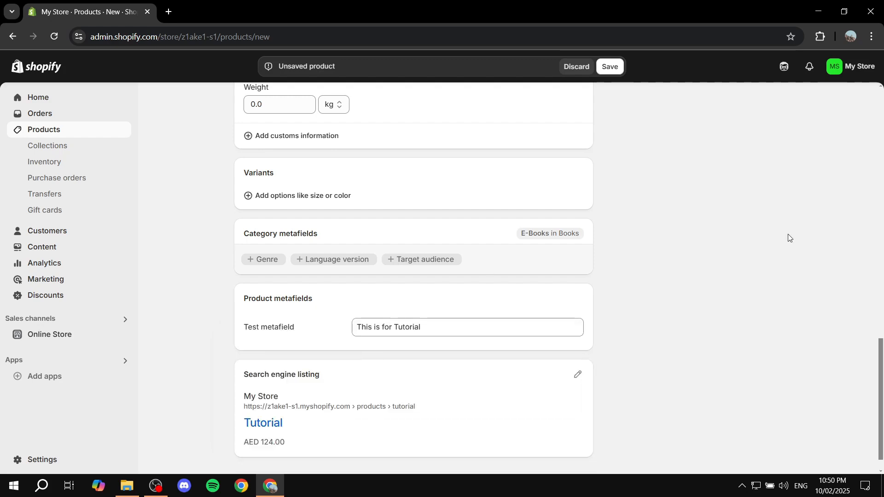
- Make the whole Test metafield text bold and save the Tutorial product
{"action": "left_click", "coordinate": [424, 333]}
{"action": "left_click_drag", "start_coordinate": [444, 353], "coordinate": [320, 357]}
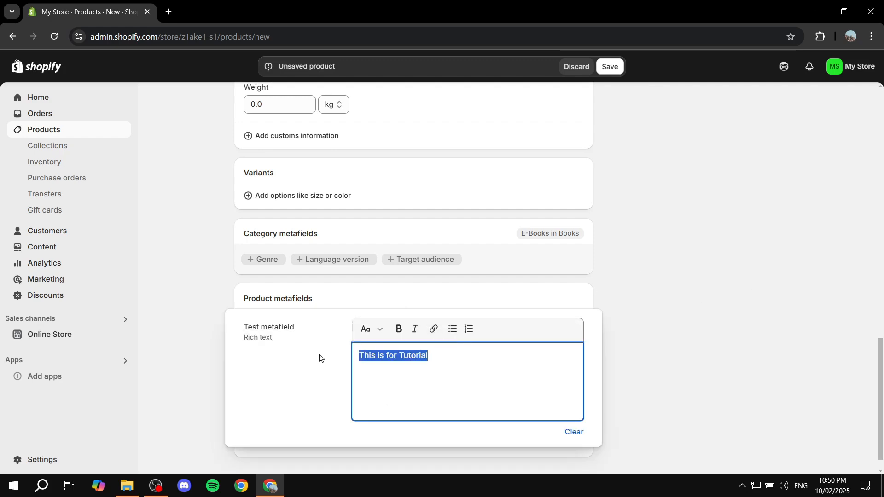
{"action": "left_click", "coordinate": [727, 317]}
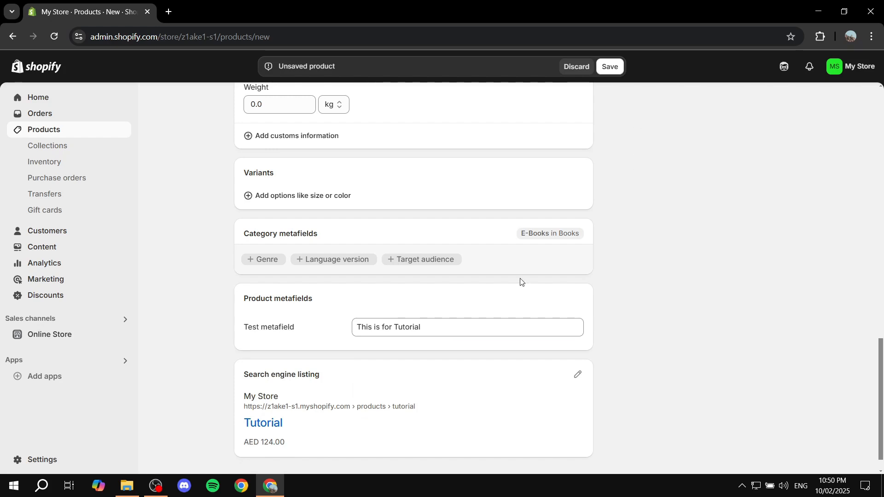
{"action": "left_click", "coordinate": [465, 326]}
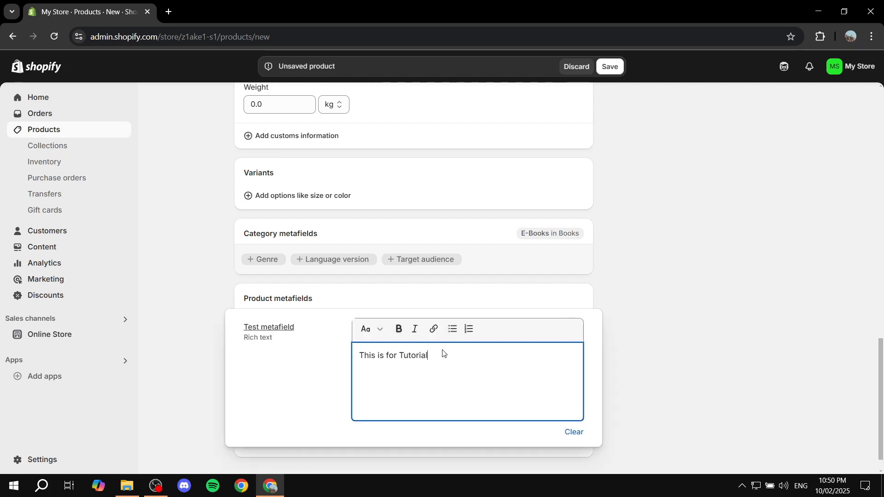
{"action": "key", "text": "ctrl+a"}
{"action": "left_click", "coordinate": [399, 329]}
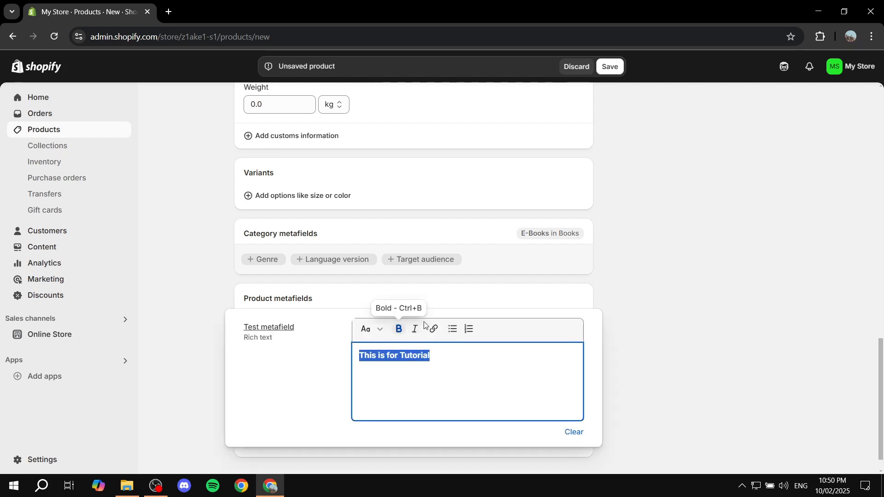
{"action": "left_click", "coordinate": [522, 373]}
{"action": "left_click", "coordinate": [610, 73]}
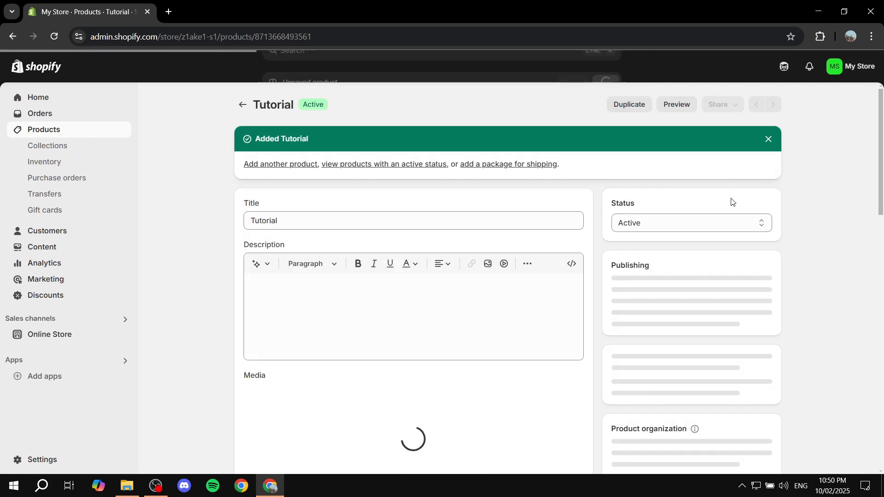
- View the live online store, examine the Red product's page for its Test metafield value, and close the storefront
{"action": "left_click", "coordinate": [58, 335]}
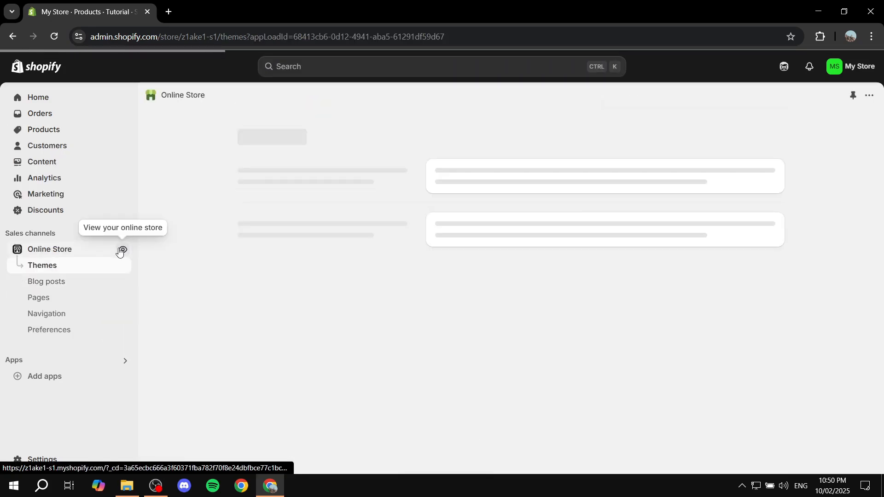
{"action": "left_click", "coordinate": [121, 250]}
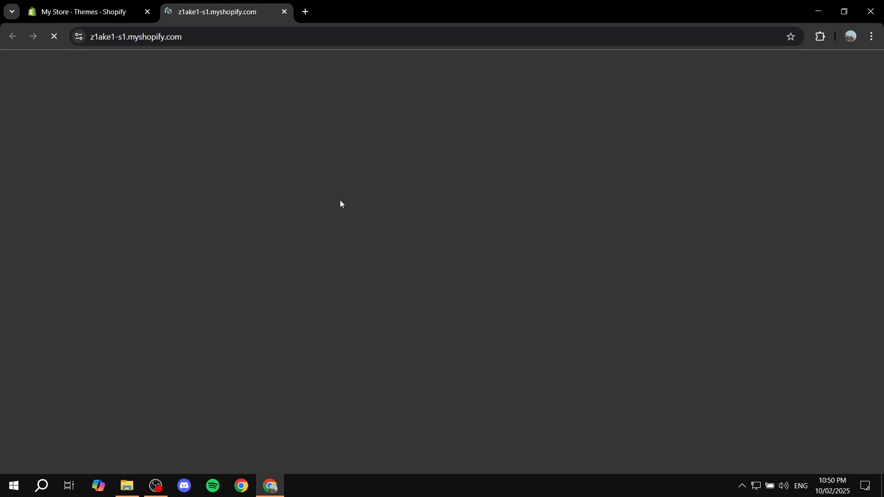
{"action": "scroll", "coordinate": [410, 230], "scroll_direction": "down", "scroll_amount": 9}
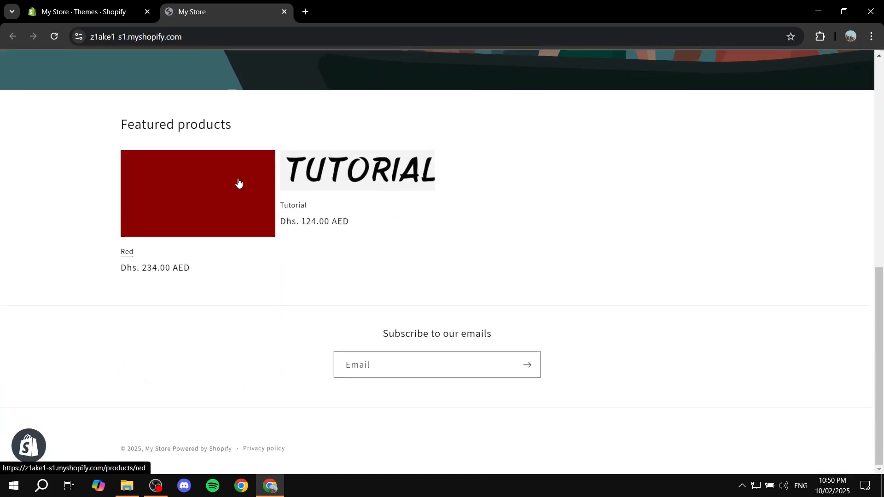
{"action": "left_click", "coordinate": [189, 213]}
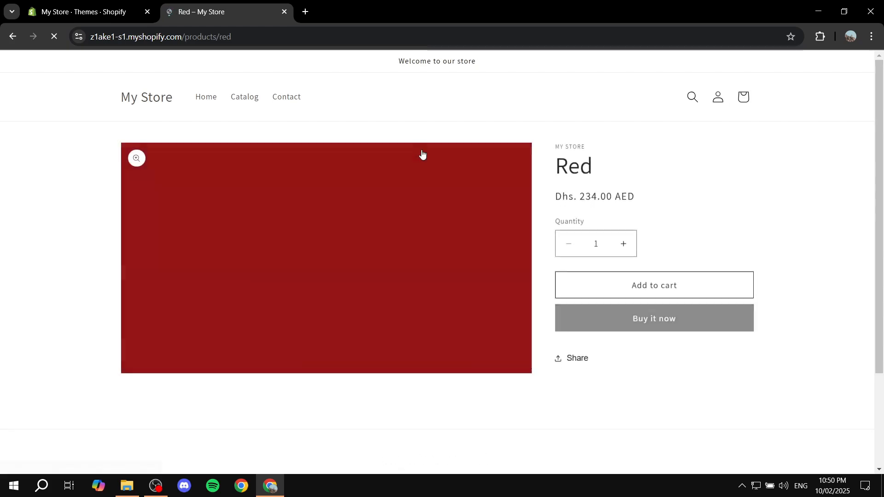
{"action": "scroll", "coordinate": [379, 226], "scroll_direction": "down", "scroll_amount": 1}
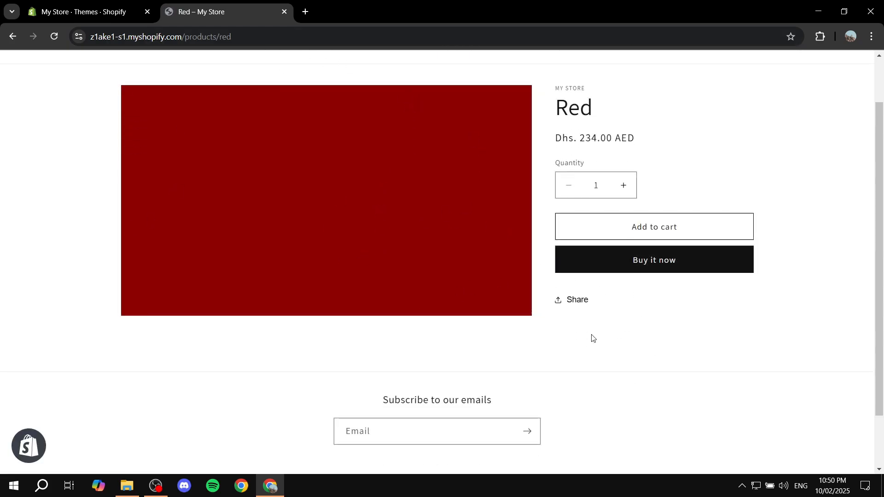
{"action": "left_click", "coordinate": [284, 13]}
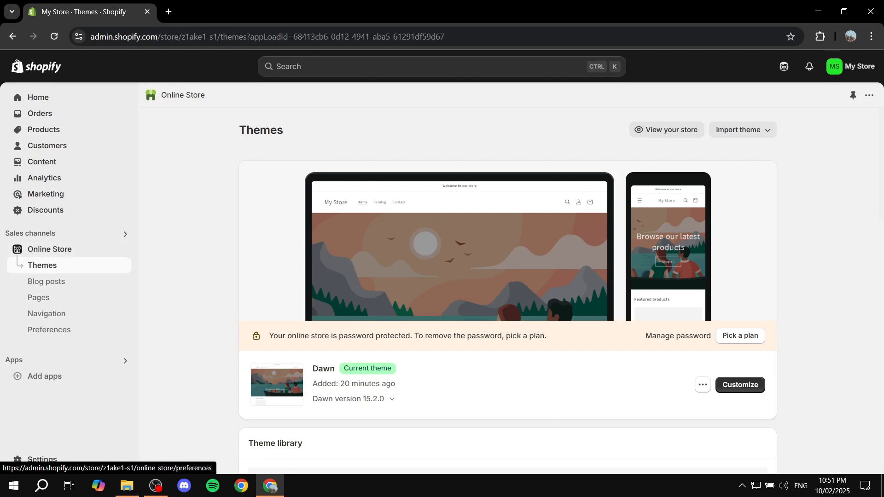
- Customize the Dawn theme and open the Red product's page from the featured products in the preview
{"action": "left_click", "coordinate": [740, 385]}
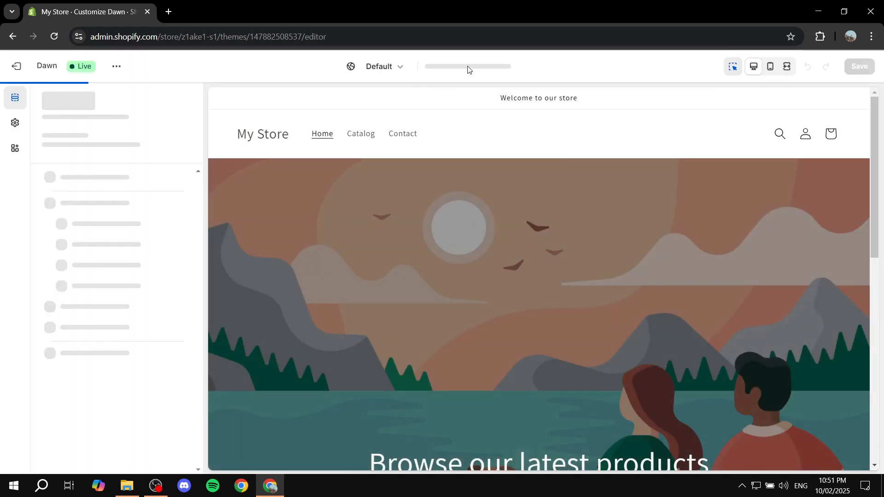
{"action": "left_click", "coordinate": [458, 69]}
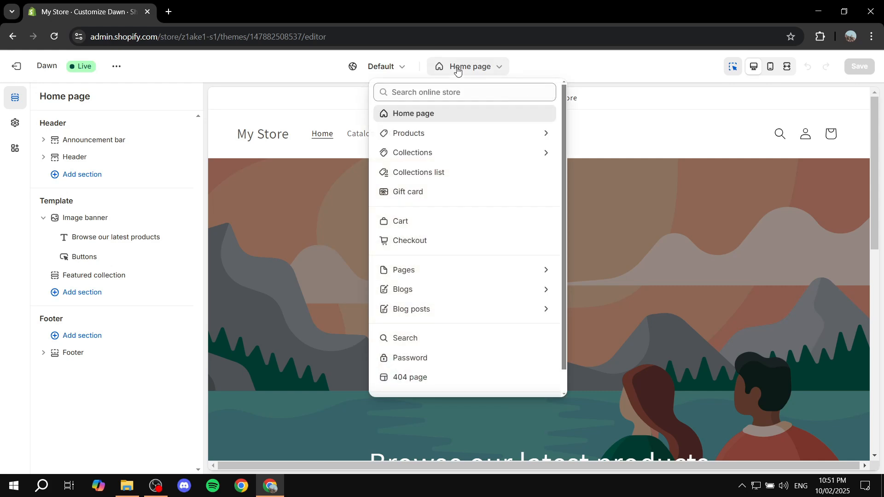
{"action": "left_click", "coordinate": [433, 136]}
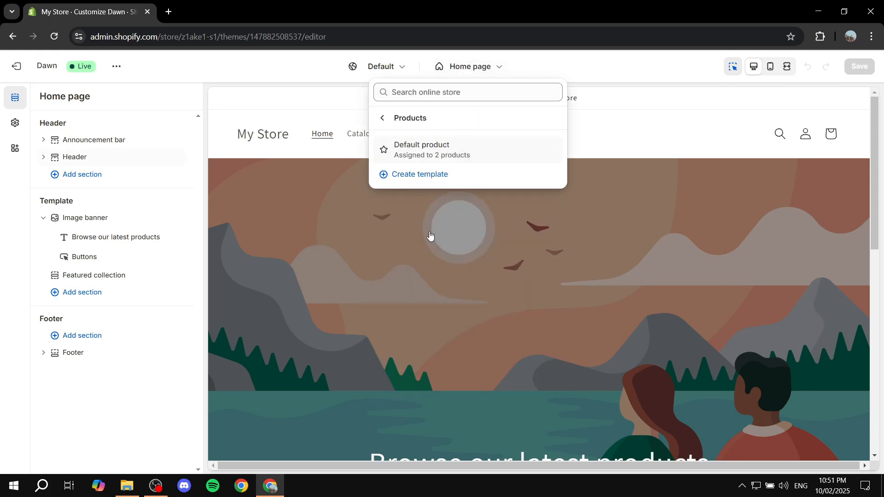
{"action": "scroll", "coordinate": [432, 357], "scroll_direction": "down", "scroll_amount": 8}
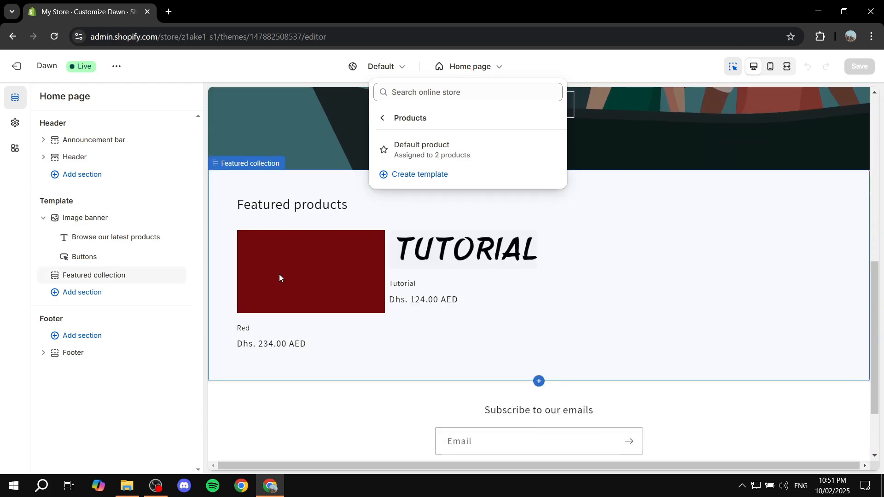
{"action": "left_click", "coordinate": [325, 256]}
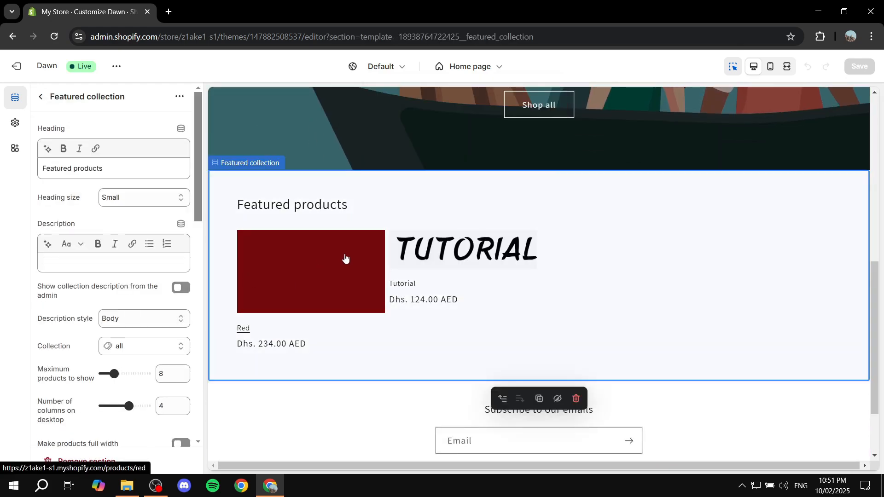
{"action": "left_click", "coordinate": [344, 257]}
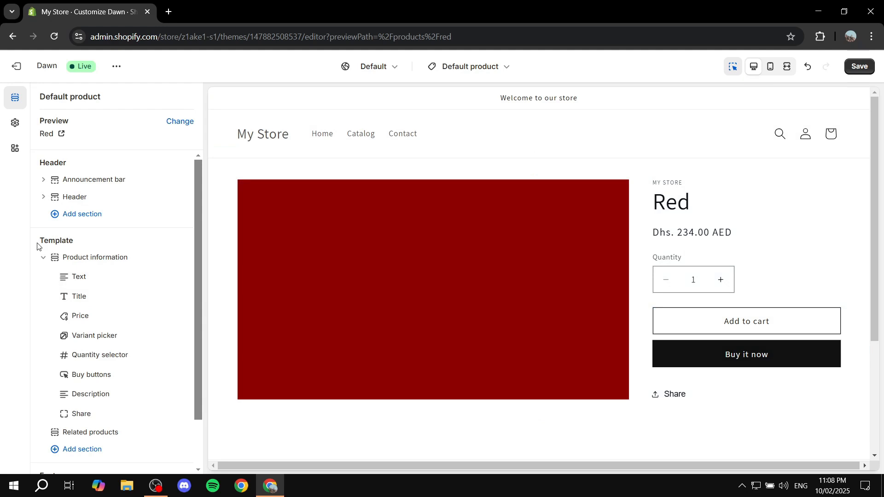
- Add a Collapsible row block at the end of the Product information section in the default product template
{"action": "left_click_drag", "start_coordinate": [38, 247], "coordinate": [81, 246]}
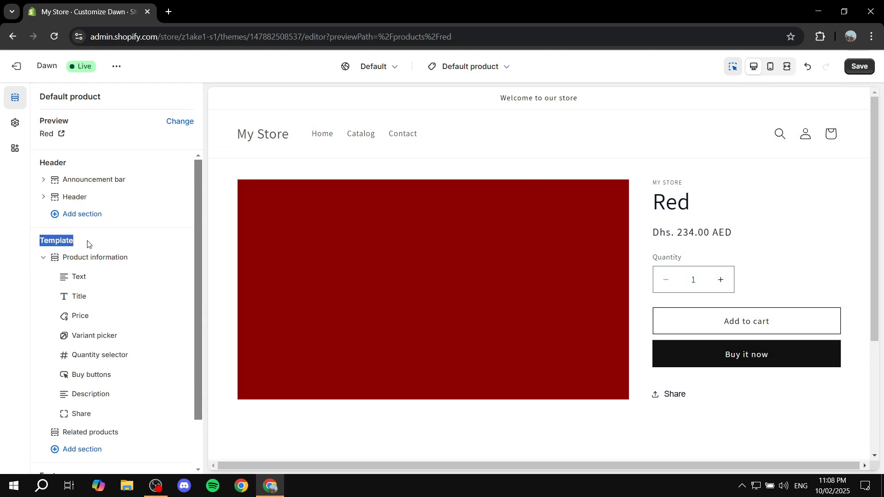
{"action": "scroll", "coordinate": [101, 262], "scroll_direction": "down", "scroll_amount": 1}
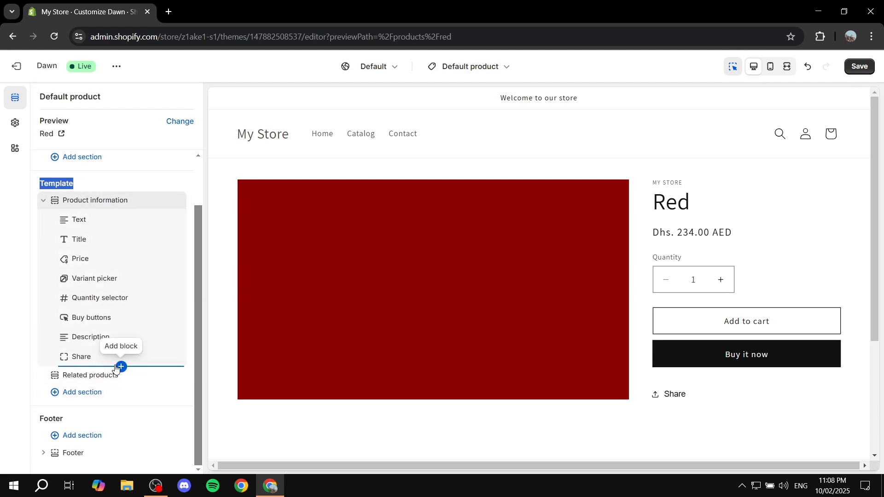
{"action": "left_click", "coordinate": [120, 367]}
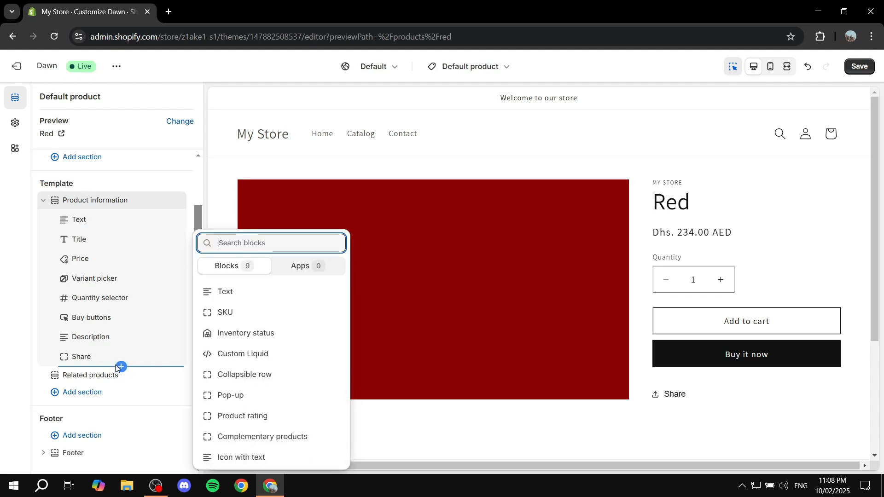
{"action": "left_click", "coordinate": [249, 375]}
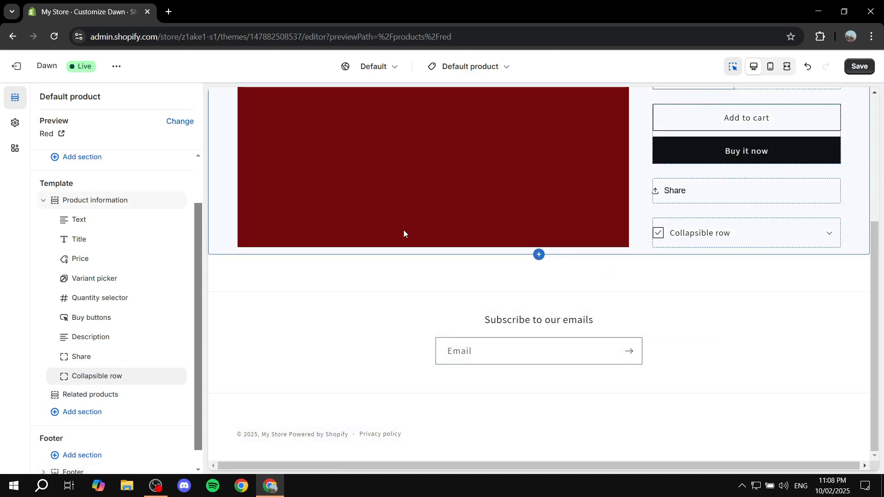
- Set the new collapsible row's heading to "Test Metafield"
{"action": "left_click", "coordinate": [101, 375]}
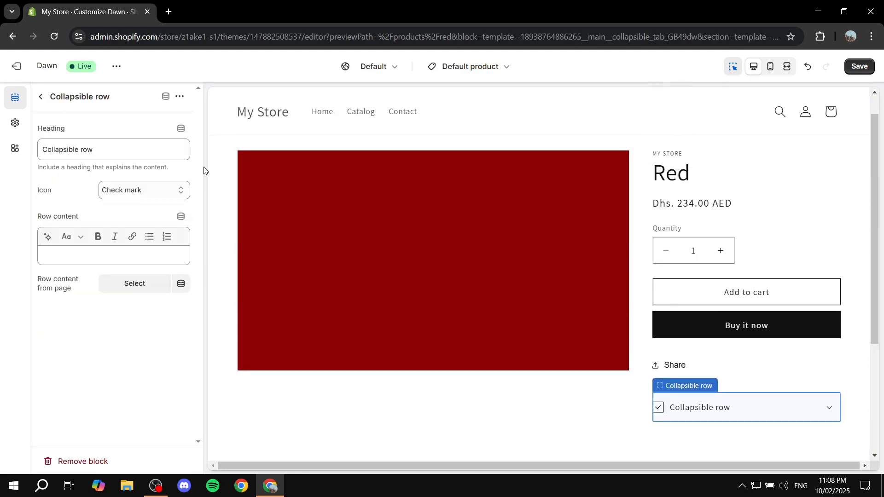
{"action": "left_click_drag", "start_coordinate": [106, 150], "coordinate": [24, 150]}
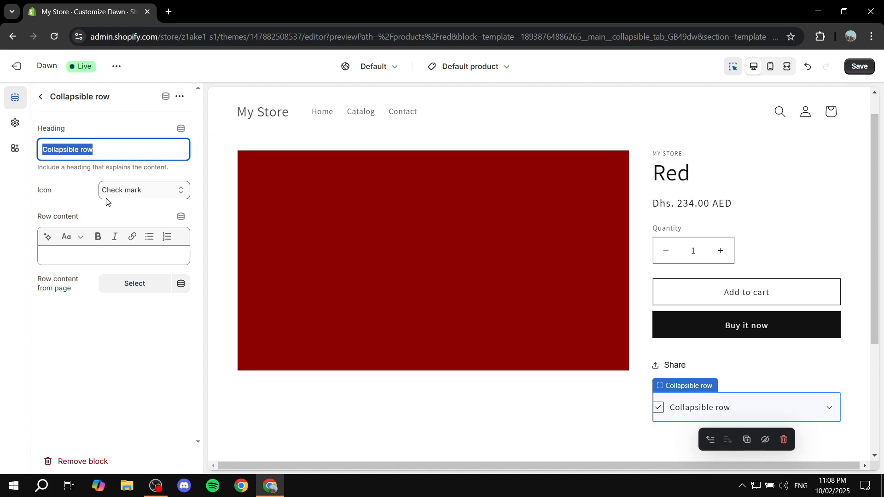
{"action": "type", "text": "Example"}
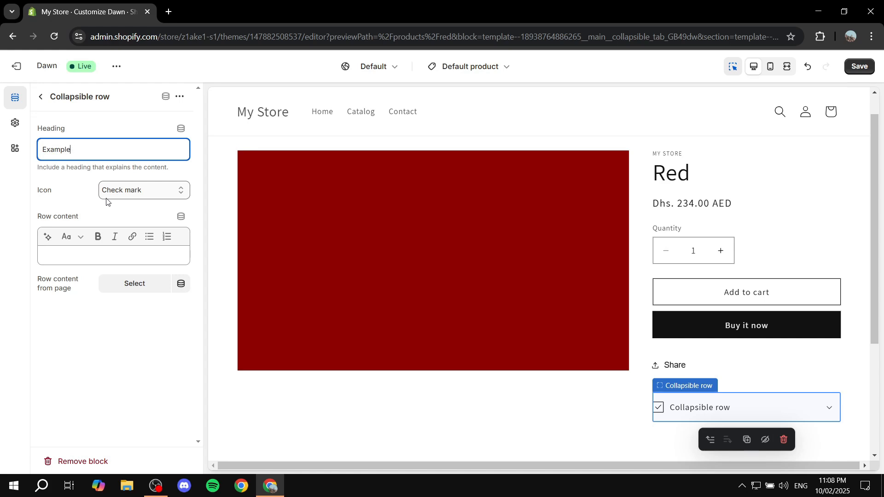
{"action": "type", "text": "st Metafield"}
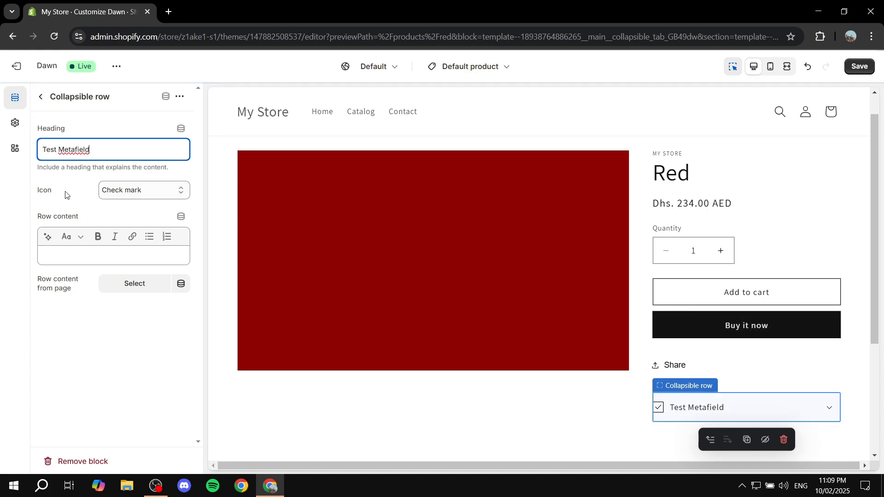
- Change the collapsible row's icon to Ruler
{"action": "mouse_move", "coordinate": [65, 192]}
{"action": "left_mouse_down"}
{"action": "mouse_move", "coordinate": [27, 190]}
{"action": "mouse_move", "coordinate": [77, 192]}
{"action": "left_mouse_up"}
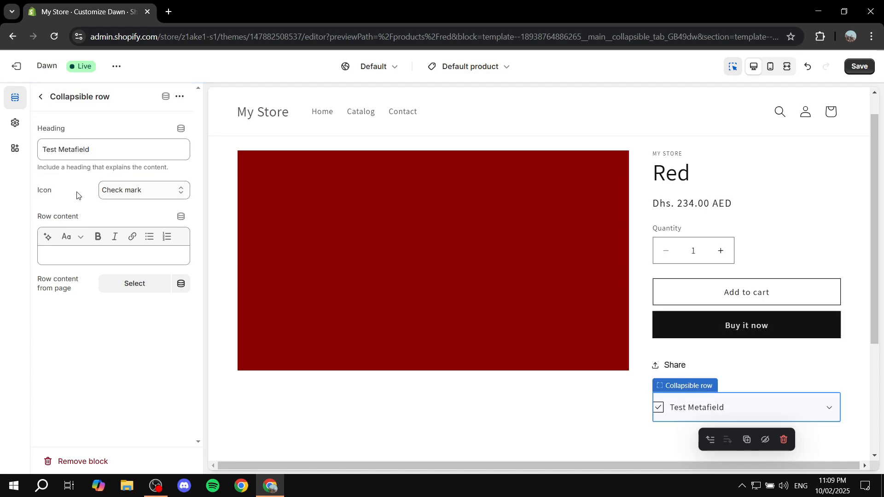
{"action": "left_click", "coordinate": [119, 195]}
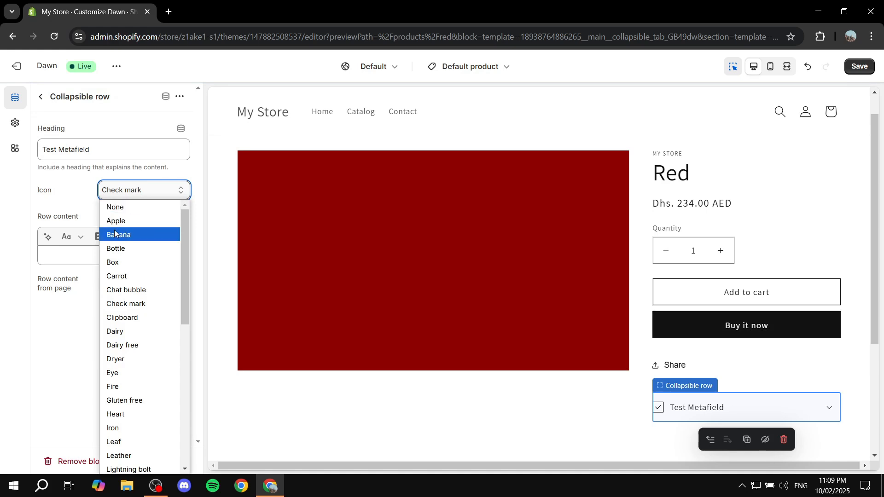
{"action": "scroll", "coordinate": [145, 318], "scroll_direction": "down", "scroll_amount": 3}
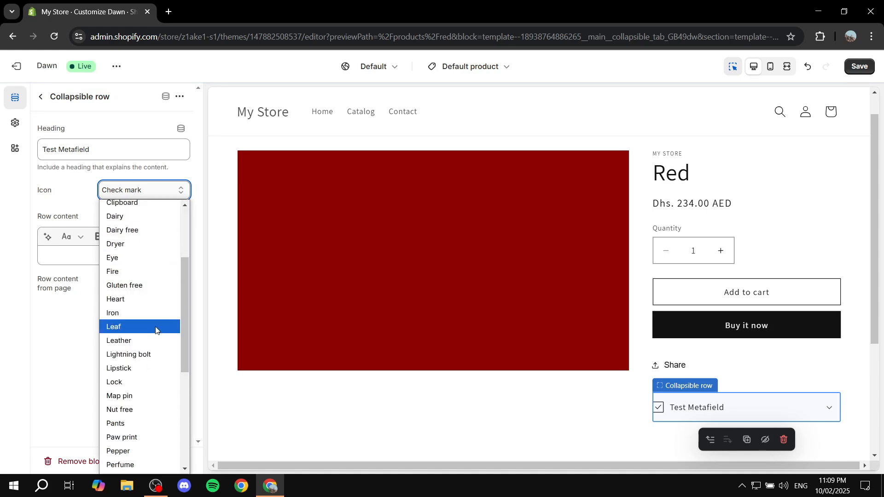
{"action": "scroll", "coordinate": [161, 309], "scroll_direction": "down", "scroll_amount": 3}
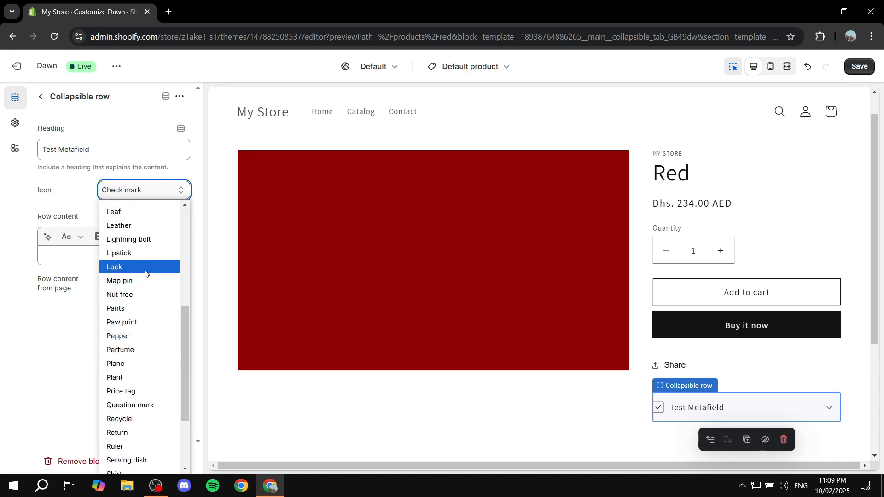
{"action": "scroll", "coordinate": [145, 300], "scroll_direction": "down", "scroll_amount": 2}
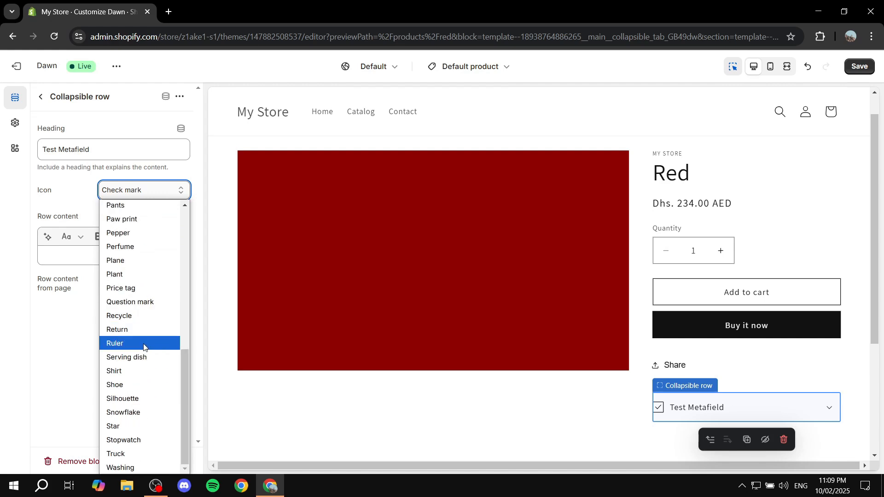
{"action": "left_click", "coordinate": [144, 341]}
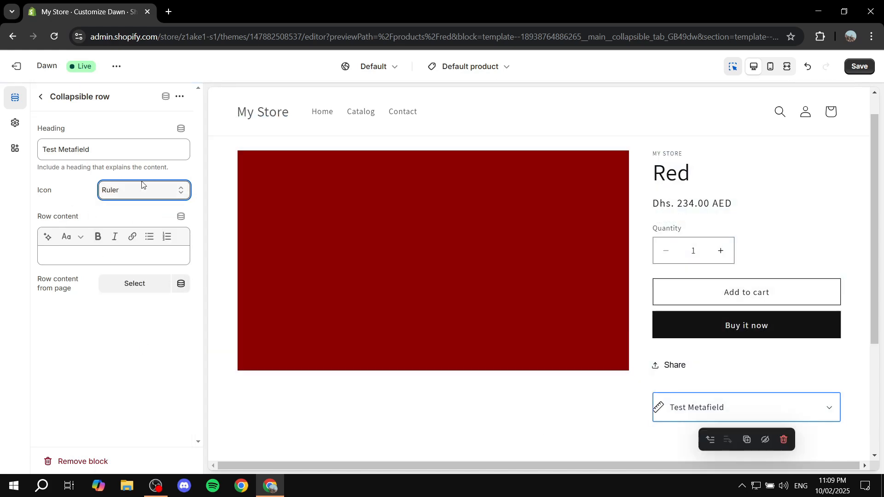
- Connect the collapsible row's content to the product's Test metafield as a dynamic source
{"action": "left_click_drag", "start_coordinate": [27, 224], "coordinate": [85, 220]}
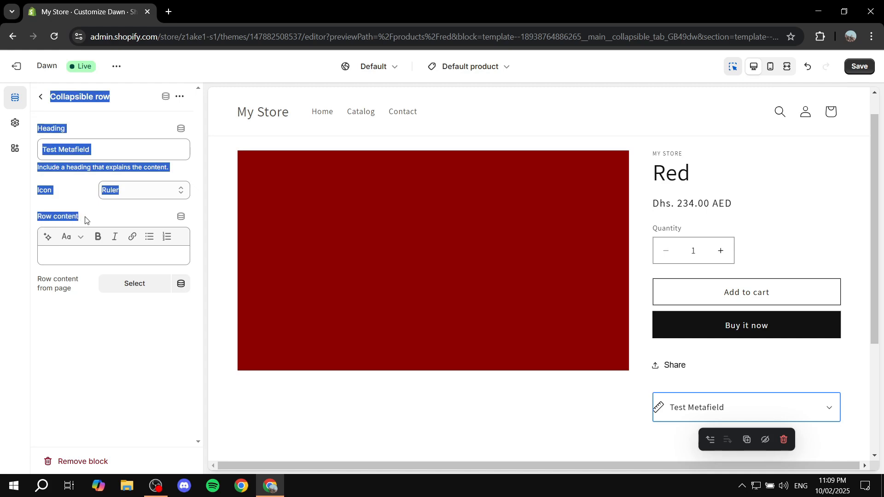
{"action": "left_click", "coordinate": [85, 219]}
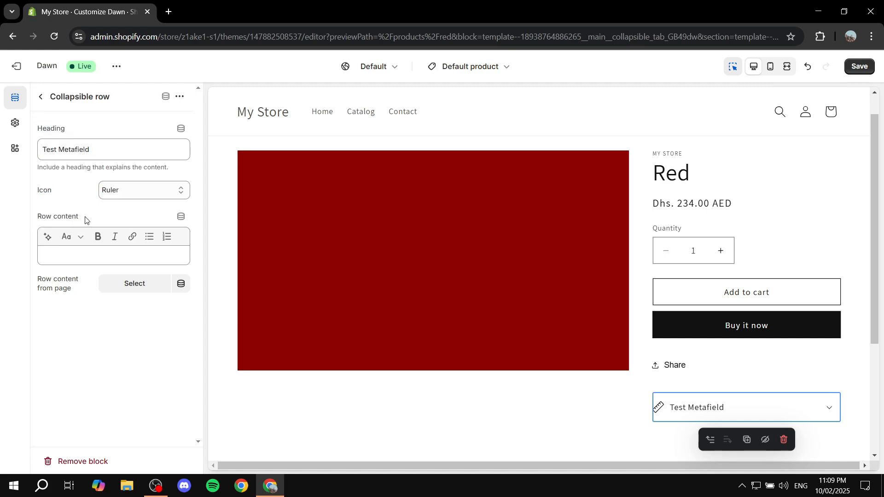
{"action": "left_click", "coordinate": [181, 218]}
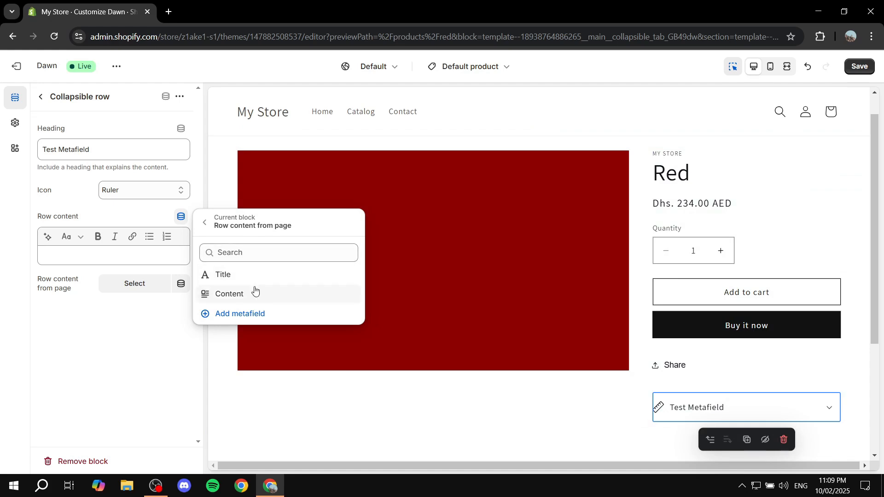
{"action": "left_click", "coordinate": [205, 225]}
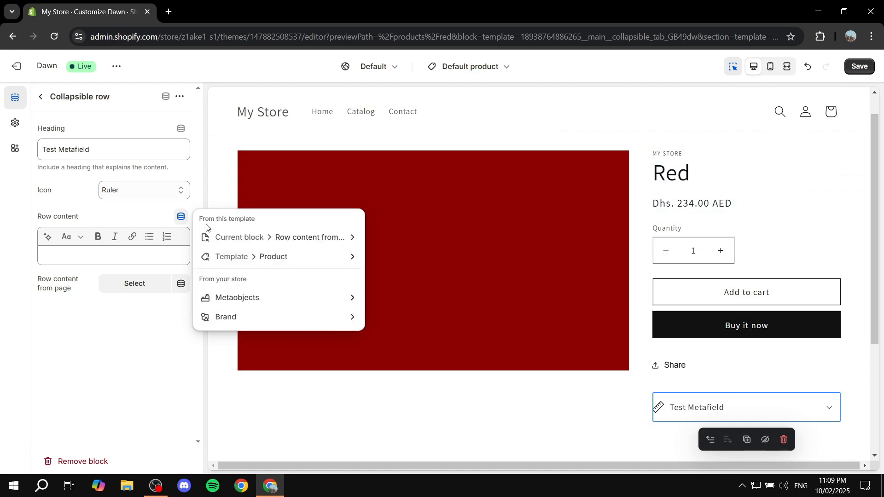
{"action": "left_click", "coordinate": [302, 257]}
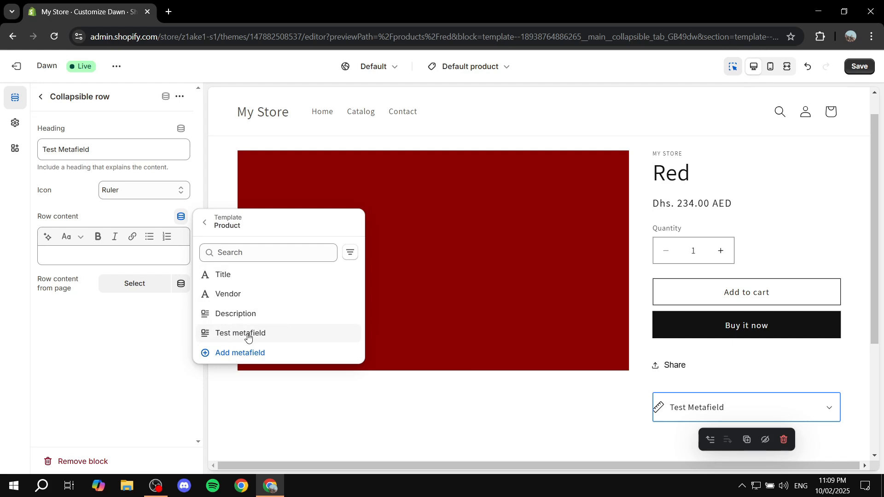
{"action": "left_click", "coordinate": [247, 338]}
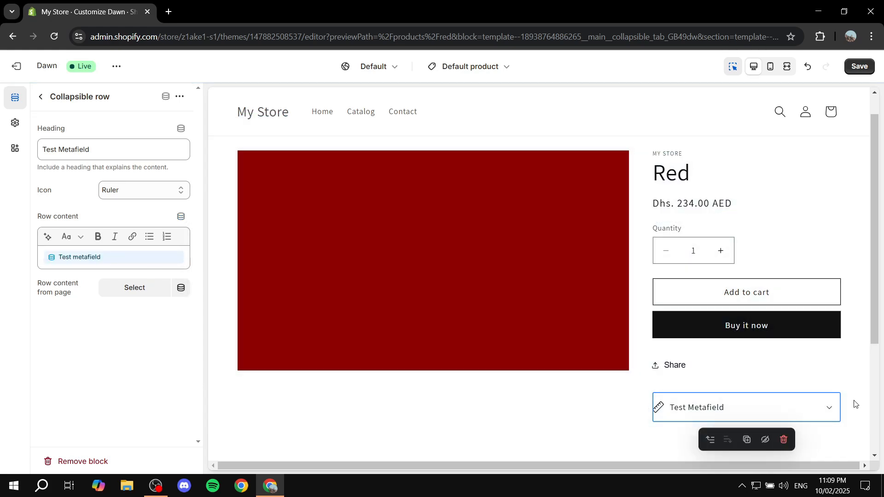
- Expand the Test Metafield row on the Red product's preview to check its content, and save the theme changes
{"action": "left_click", "coordinate": [833, 409]}
{"action": "scroll", "coordinate": [829, 364], "scroll_direction": "down", "scroll_amount": 3}
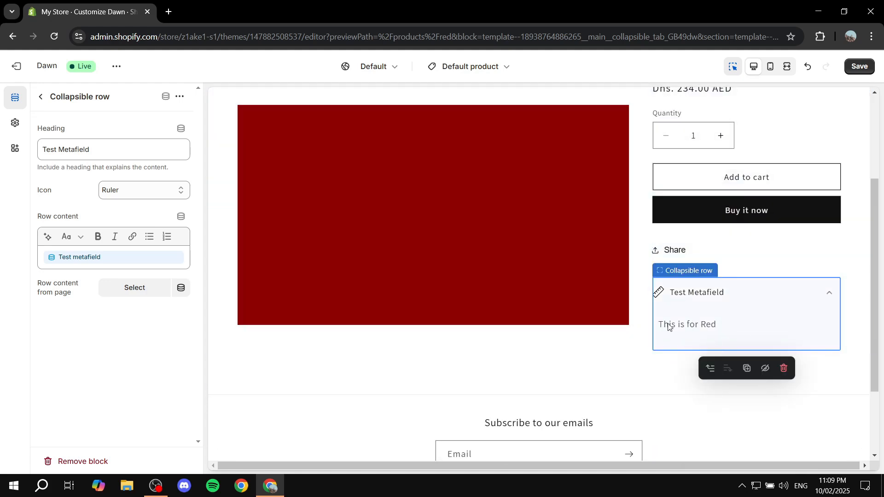
{"action": "left_click", "coordinate": [861, 67]}
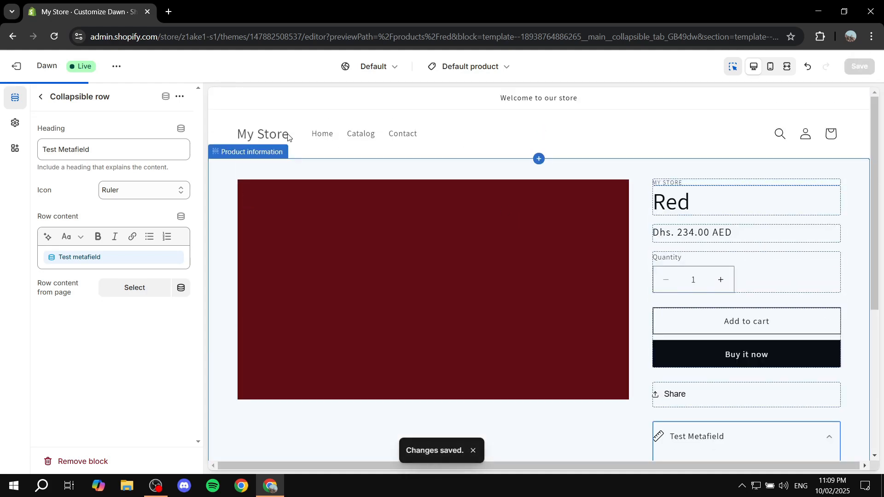
- Switch the preview back to the home page and open the Tutorial product from the featured products
{"action": "left_click", "coordinate": [470, 66]}
{"action": "left_click", "coordinate": [433, 114]}
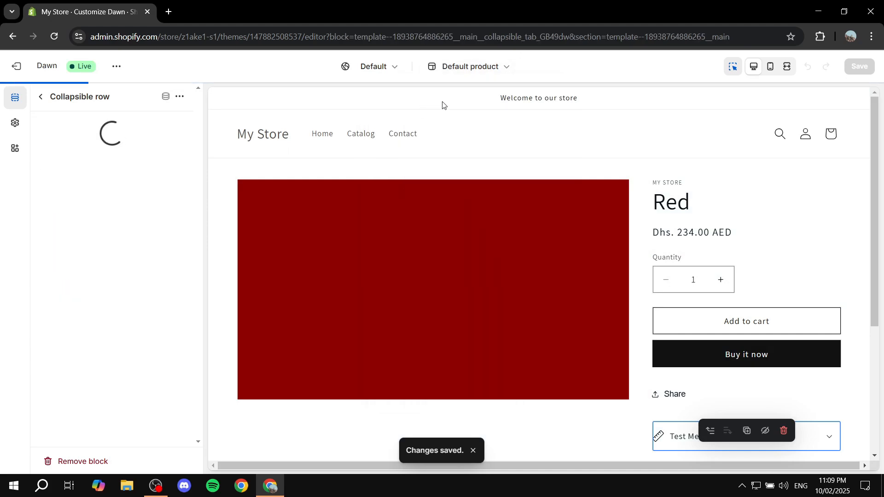
{"action": "scroll", "coordinate": [507, 176], "scroll_direction": "down", "scroll_amount": 5}
{"action": "scroll", "coordinate": [501, 184], "scroll_direction": "down", "scroll_amount": 3}
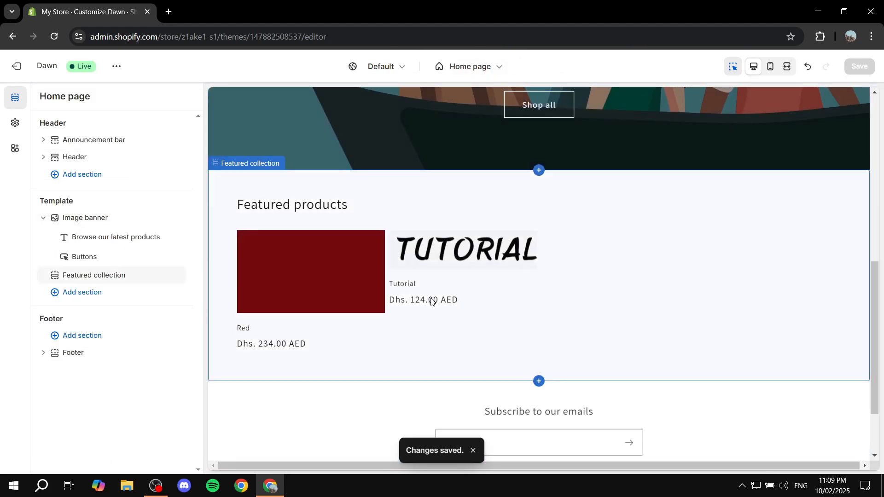
{"action": "left_click", "coordinate": [447, 253]}
{"action": "left_click", "coordinate": [447, 253]}
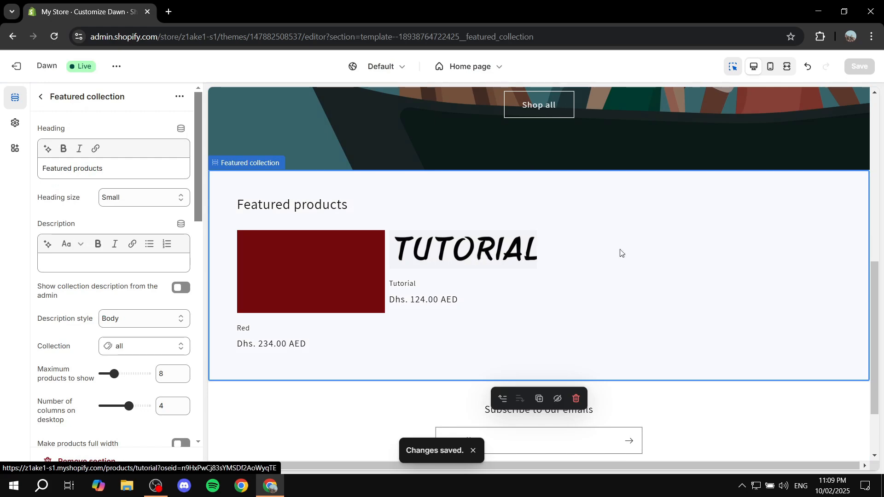
- Expand the Test Metafield row on the Tutorial product's page, examine its content, and collapse the row
{"action": "scroll", "coordinate": [779, 313], "scroll_direction": "down", "scroll_amount": 3}
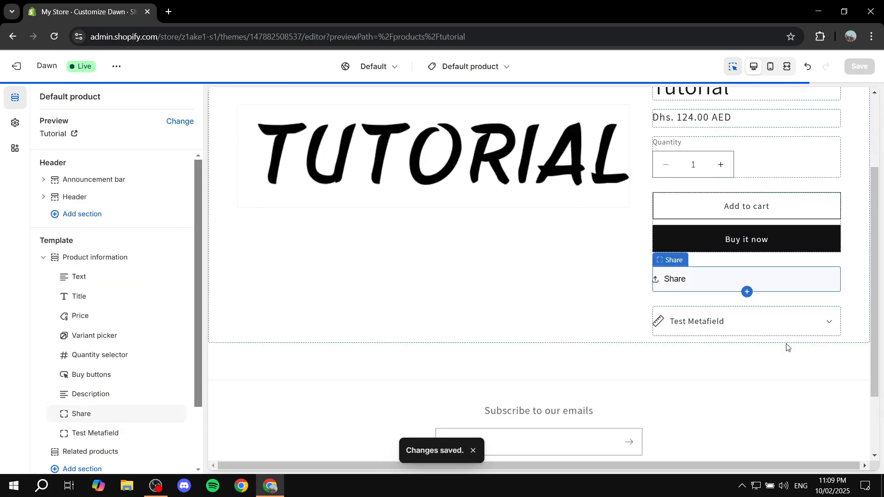
{"action": "left_click", "coordinate": [793, 319]}
{"action": "scroll", "coordinate": [824, 357], "scroll_direction": "down", "scroll_amount": 1}
{"action": "left_click", "coordinate": [832, 357]}
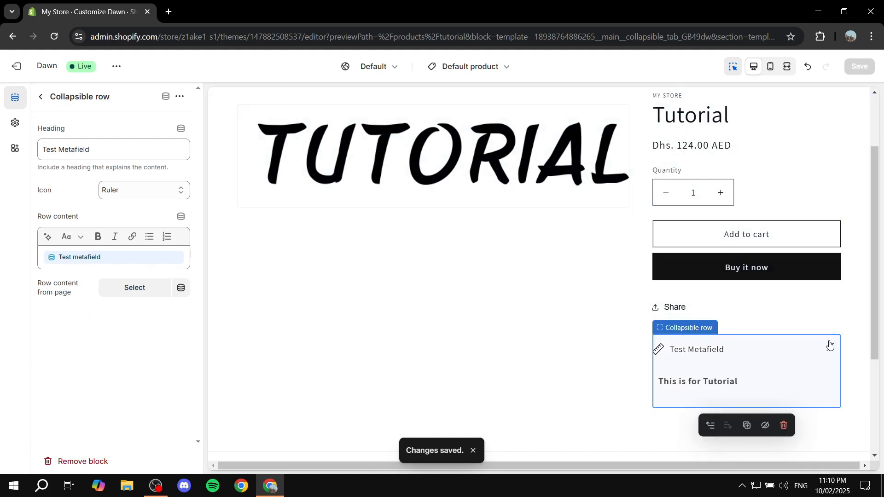
{"action": "left_click", "coordinate": [831, 345]}
{"action": "scroll", "coordinate": [857, 313], "scroll_direction": "up", "scroll_amount": 2}
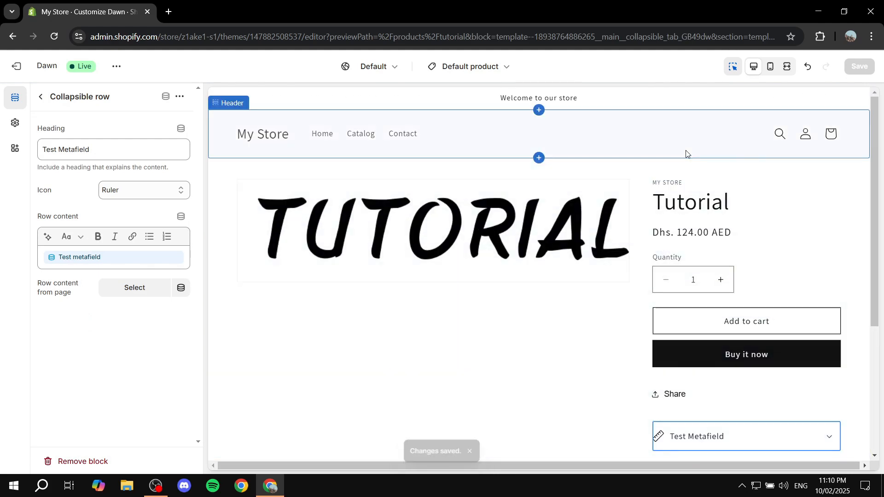